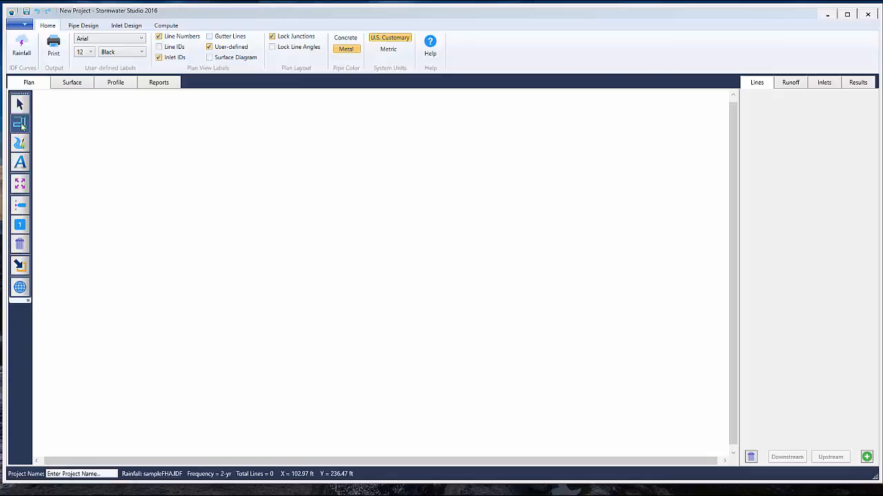
Draw three connected storm lines in plan: a horizontal run, a diagonal down to the right, and a second horizontal run
click(20, 123)
click(119, 245)
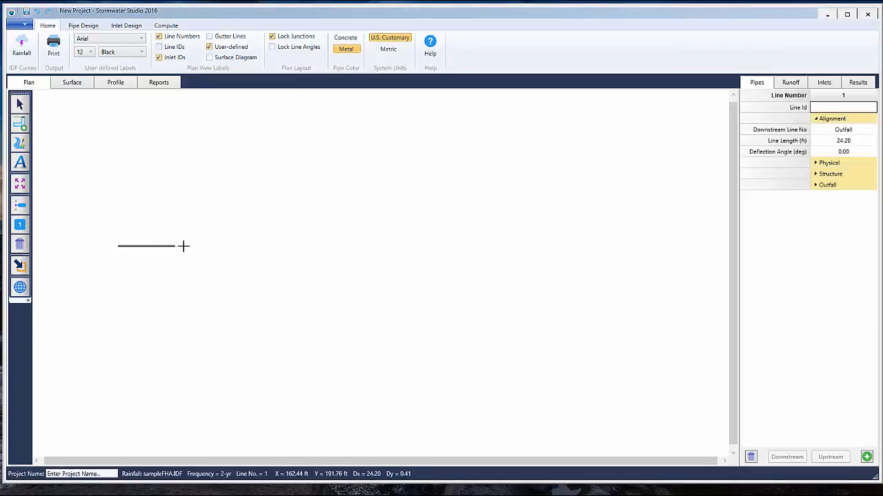
click(251, 246)
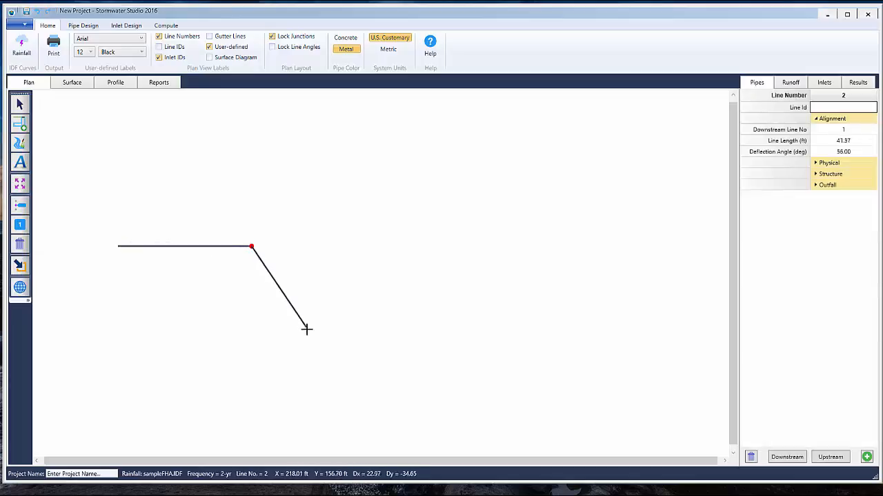
click(310, 336)
double_click(438, 336)
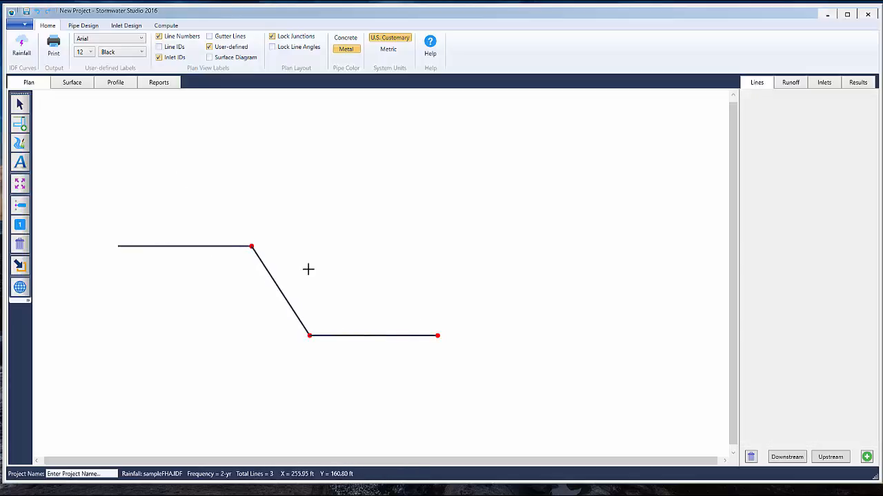
click(18, 103)
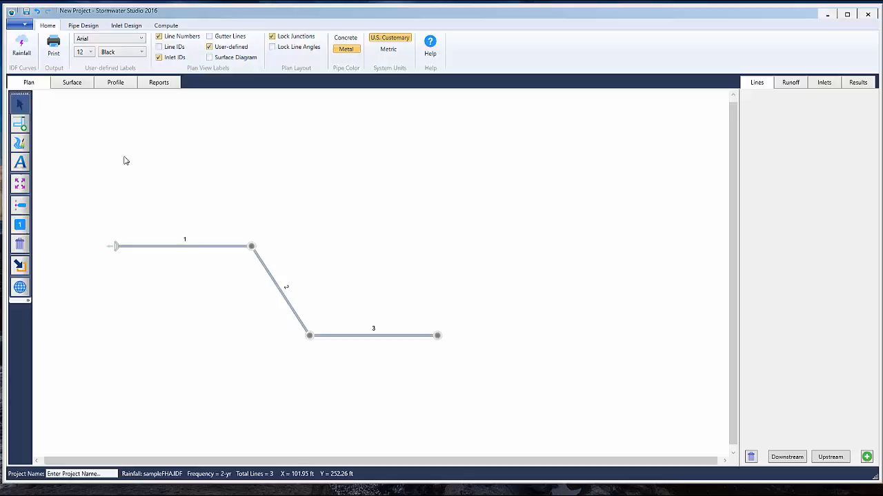
Add three consecutive 50 ft lines upstream of line 1's junction and fit the whole system in the plan view
click(250, 248)
click(867, 456)
click(867, 456)
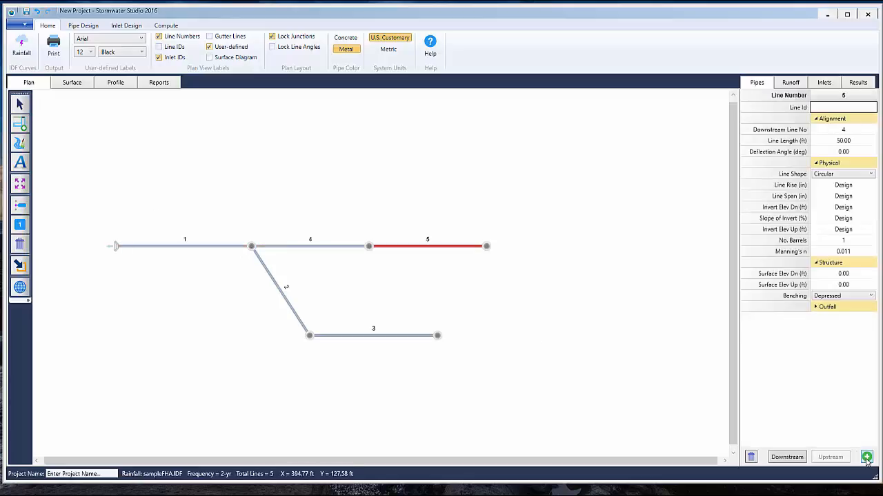
click(867, 456)
click(20, 183)
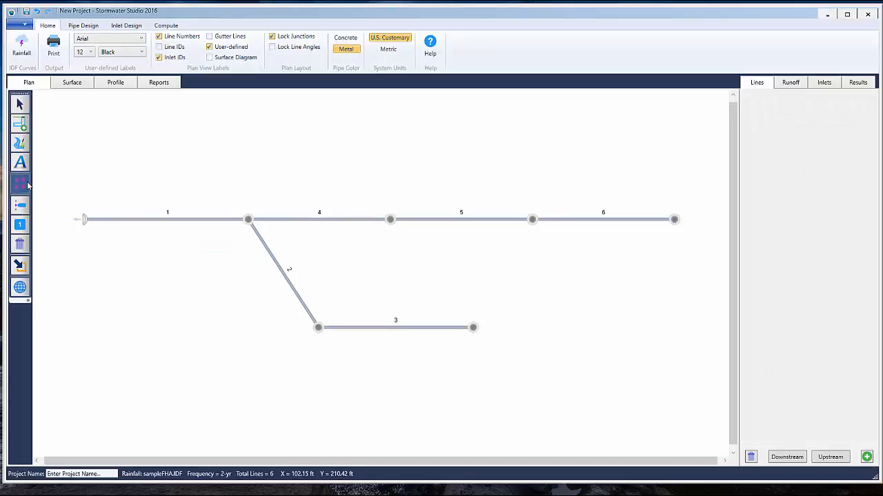
Open the sample project SampleHydTrialCh.sws
click(23, 274)
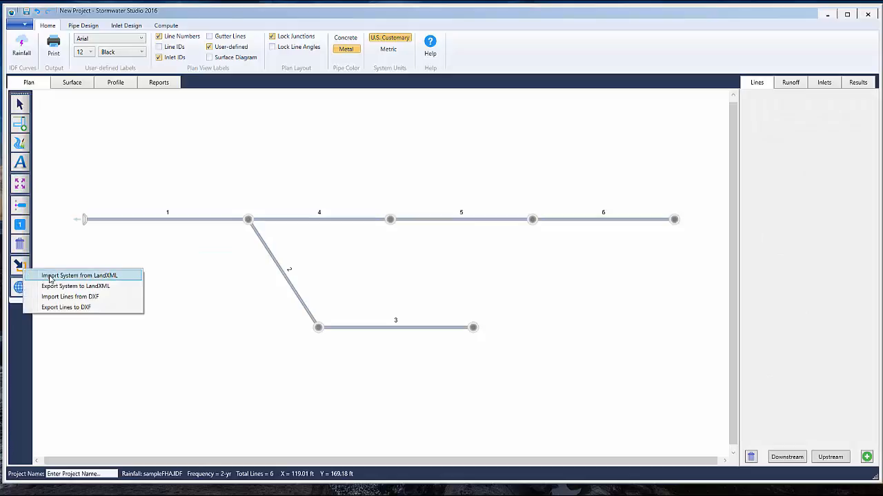
click(48, 275)
double_click(206, 123)
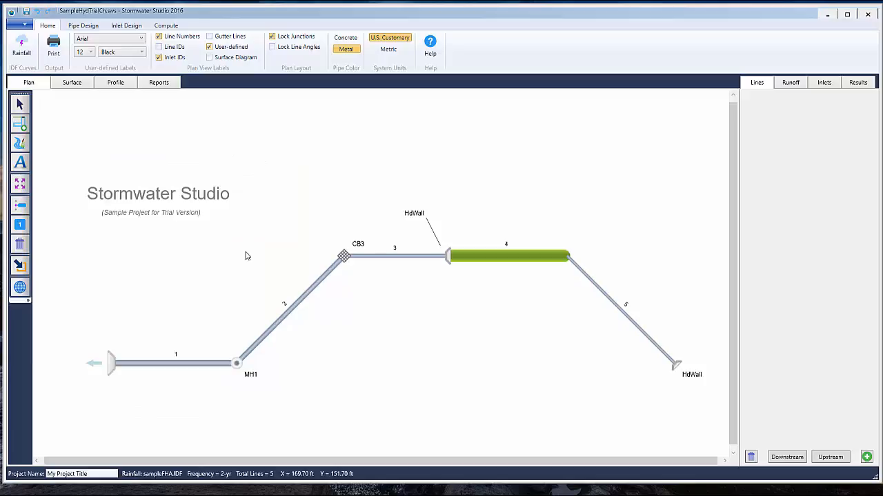
Examine line 2's pipe data, available line shapes, runoff settings and inlet settings, leaving the line deselected at the end
click(345, 261)
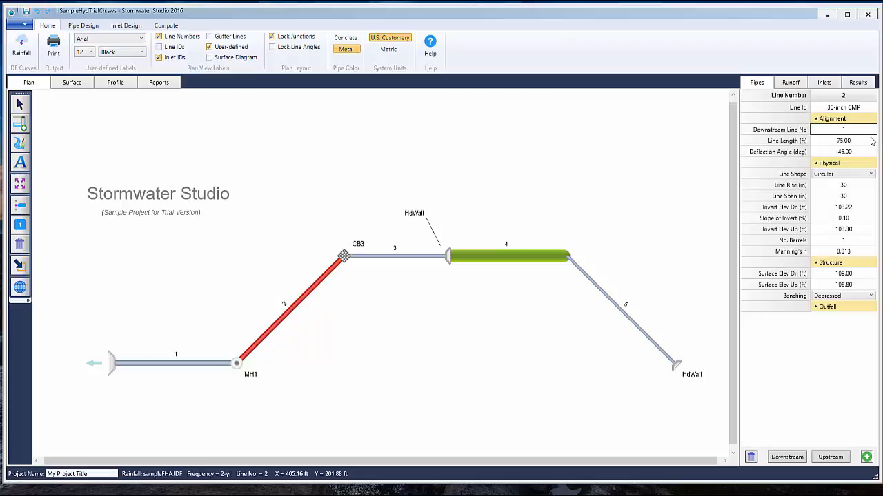
click(868, 175)
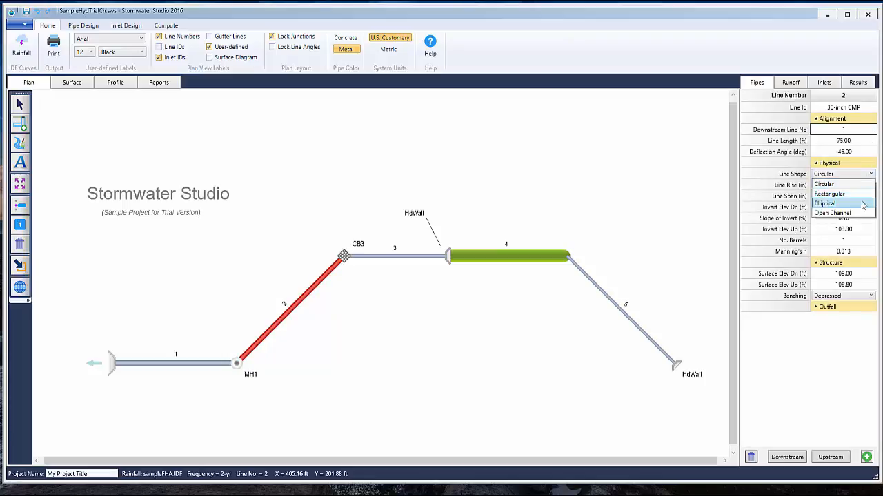
click(841, 184)
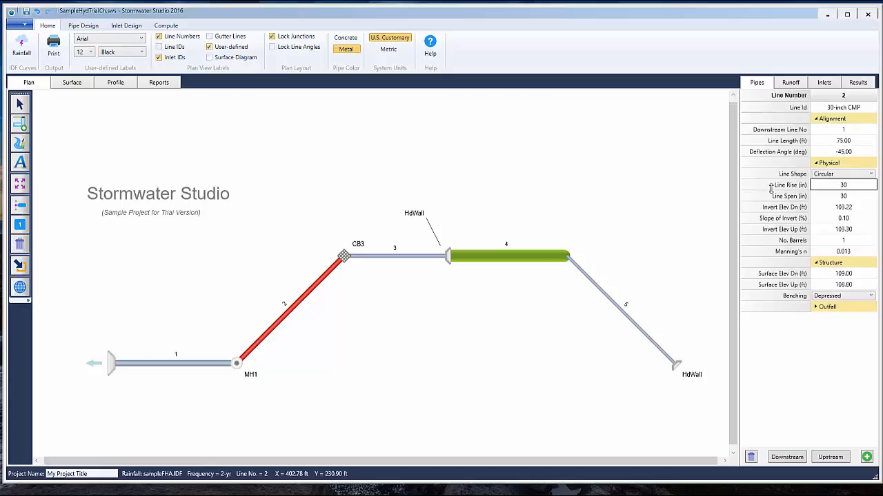
click(788, 87)
click(822, 84)
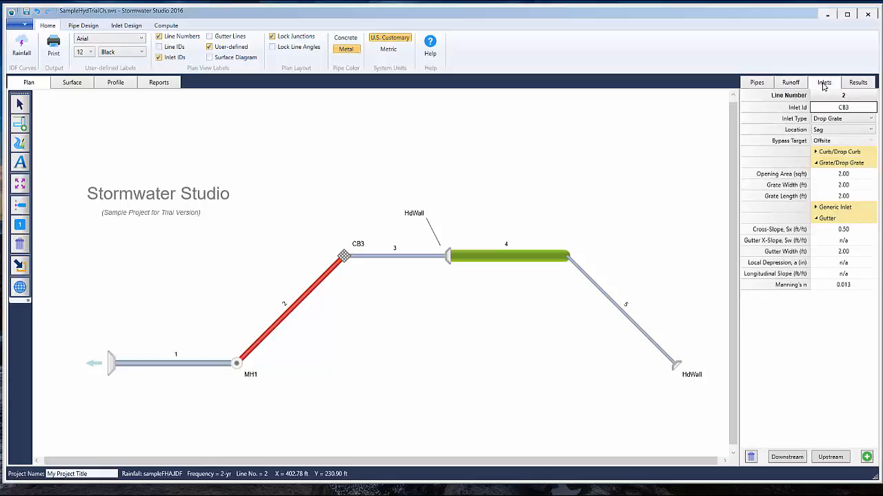
click(797, 85)
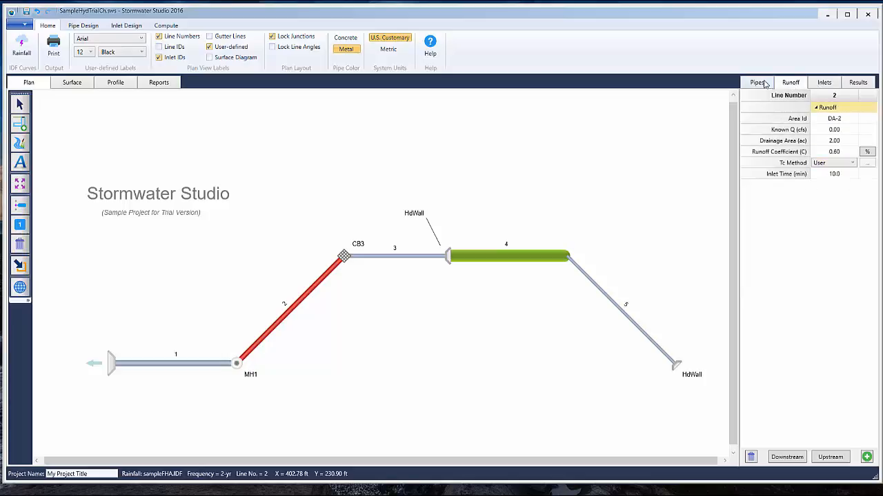
click(764, 84)
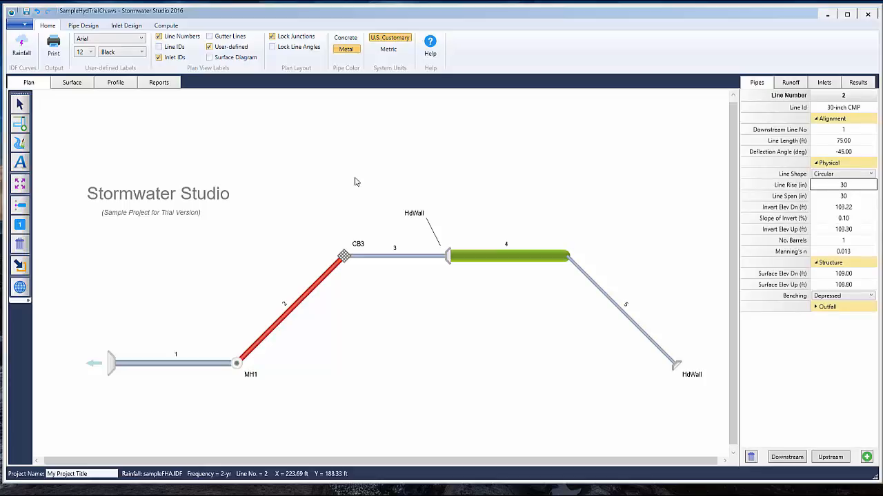
click(384, 172)
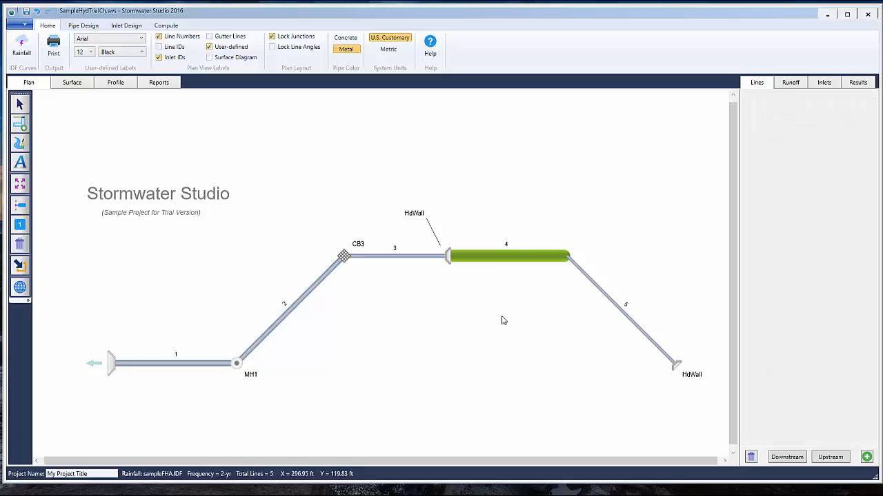
Run the Analysis & Design computation and display the combined profile from line 5 down to the outfall
click(165, 24)
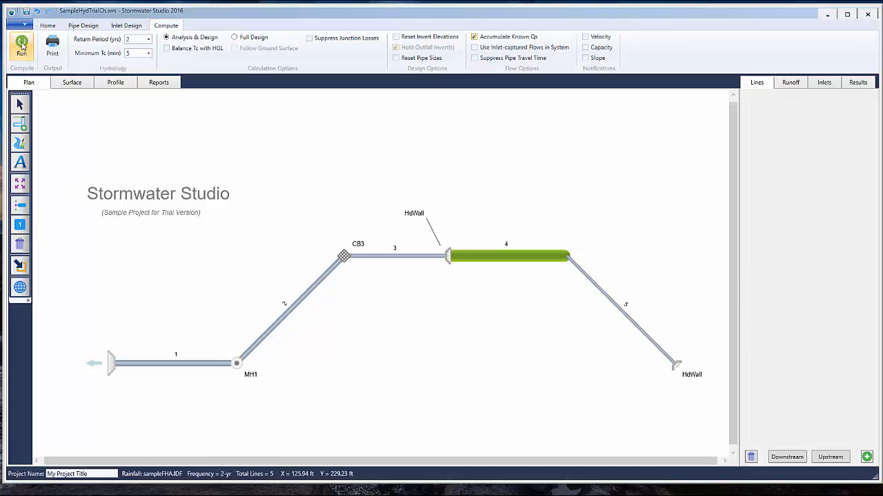
click(21, 45)
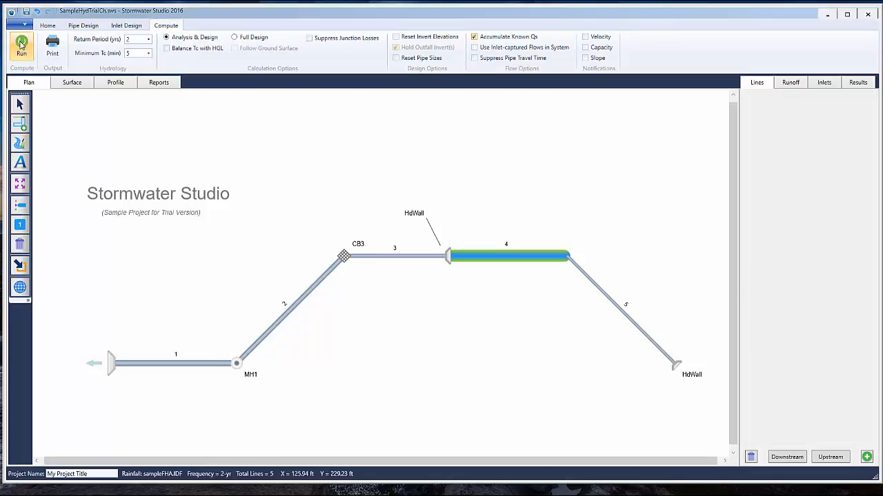
double_click(625, 315)
click(110, 82)
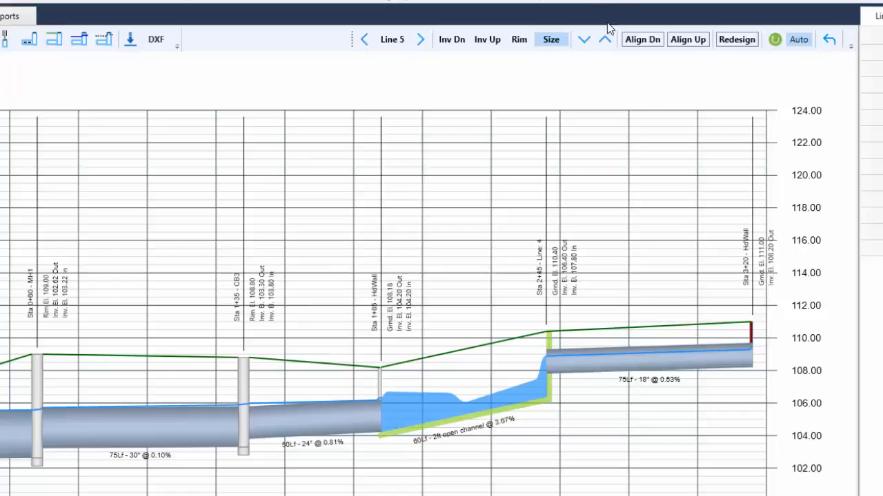
Try line 5 at 15 inches in the profile and restore its size to 18 inches, repeating the comparison
click(584, 40)
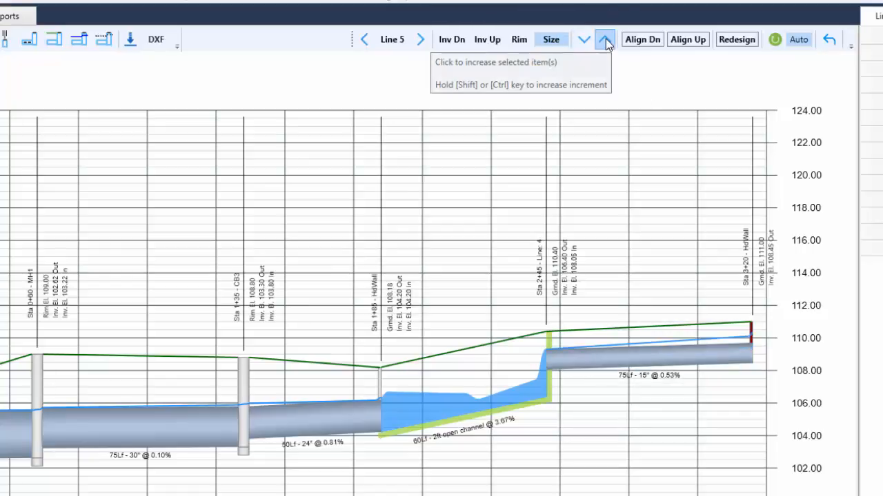
click(606, 42)
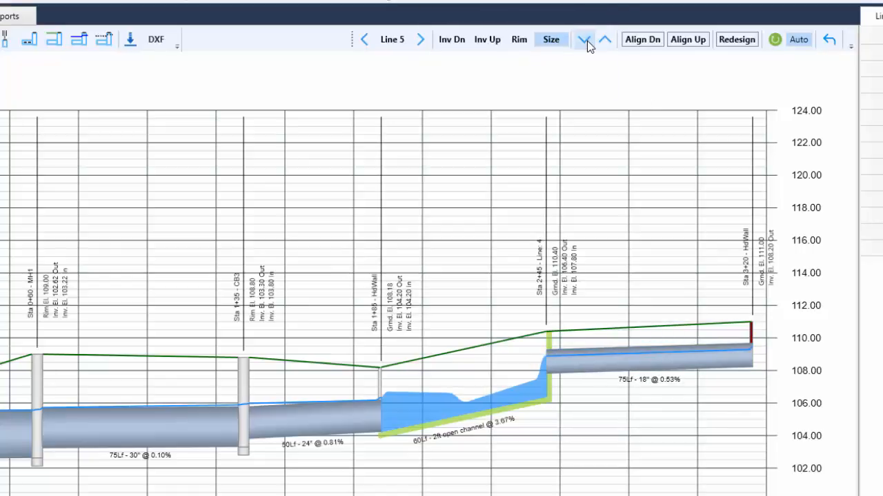
click(584, 41)
click(604, 41)
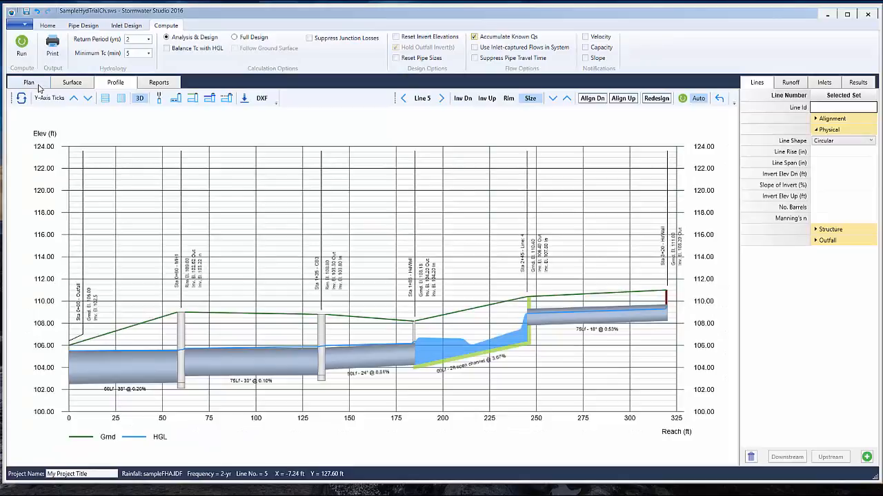
Inspect the surface views of lines 1 through 4 one by one, and view the individual profiles of lines 4 and 5
click(38, 86)
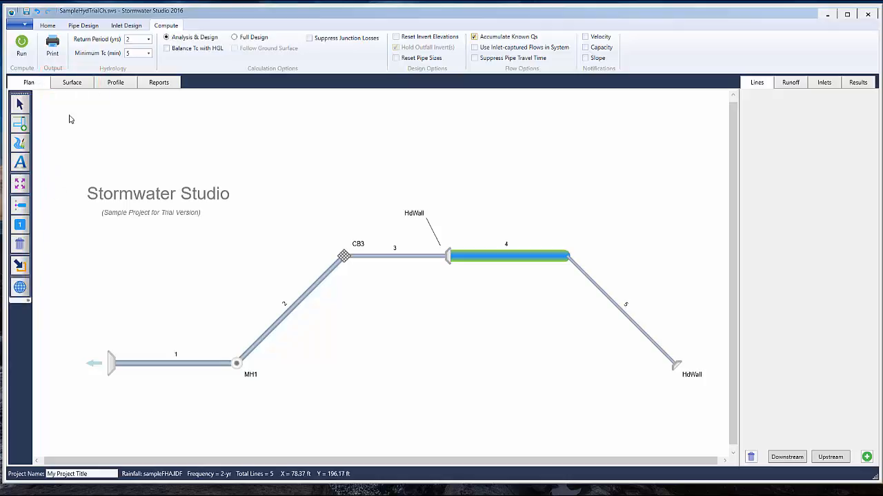
click(76, 86)
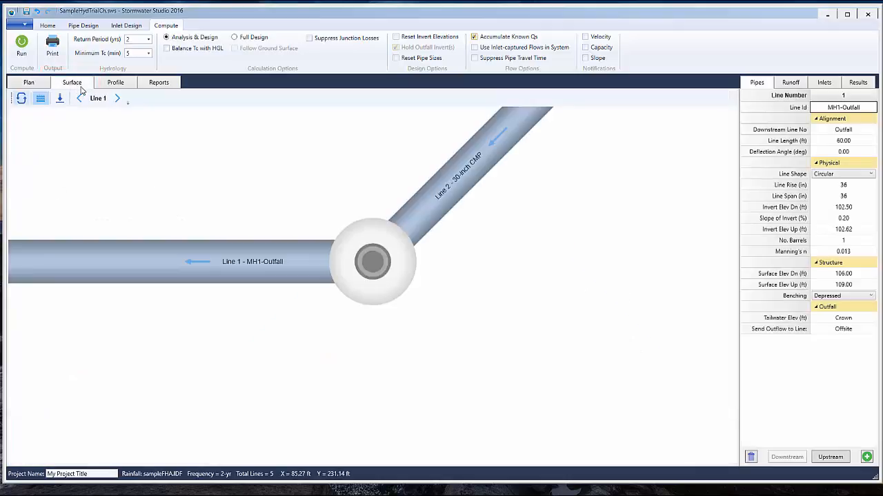
click(117, 99)
click(117, 99)
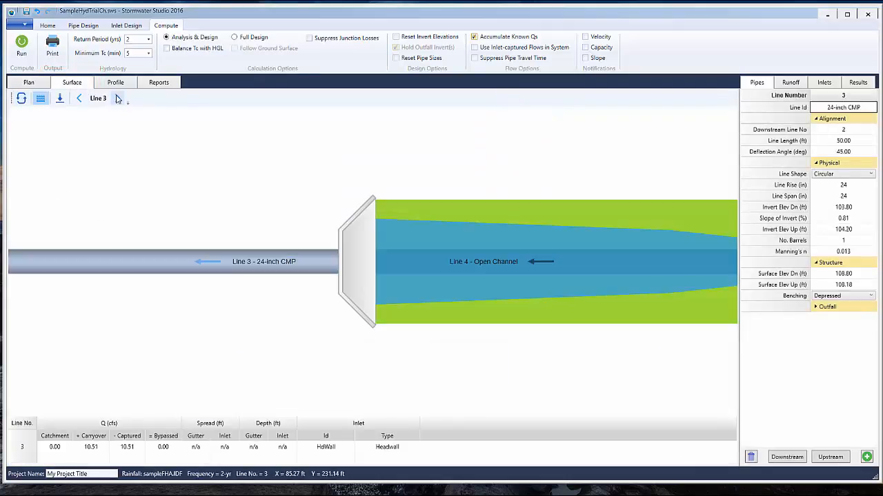
click(117, 99)
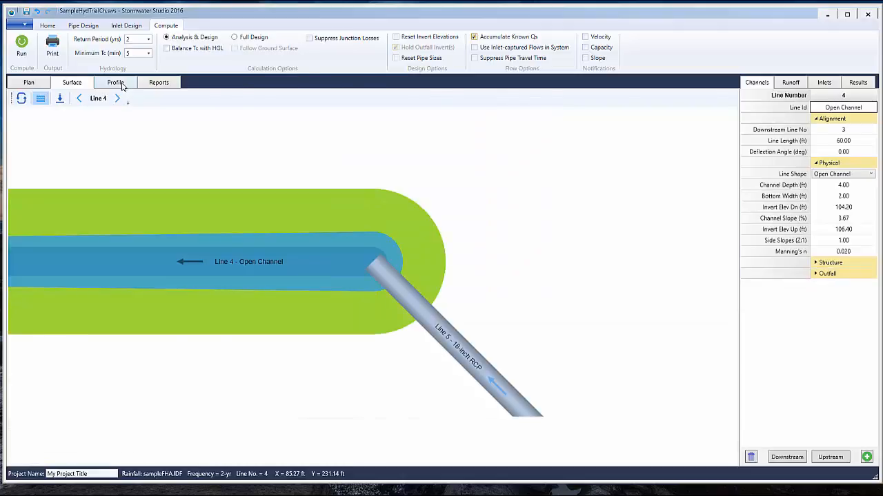
click(116, 83)
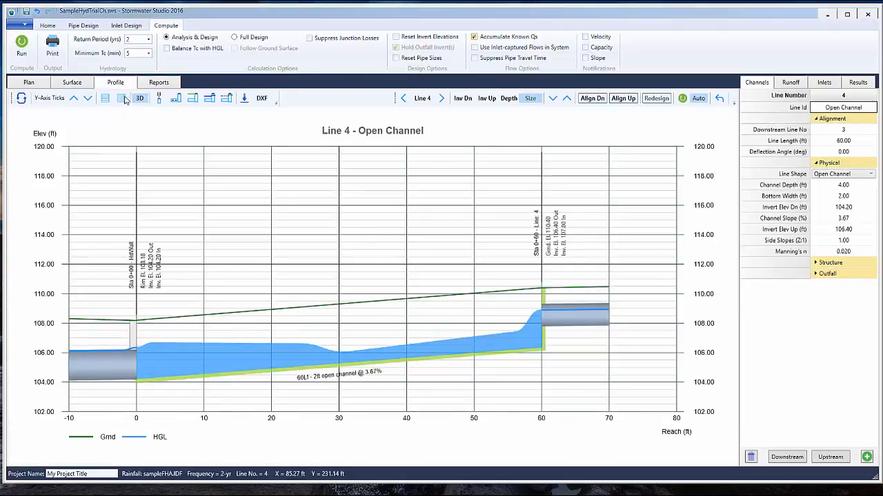
click(442, 99)
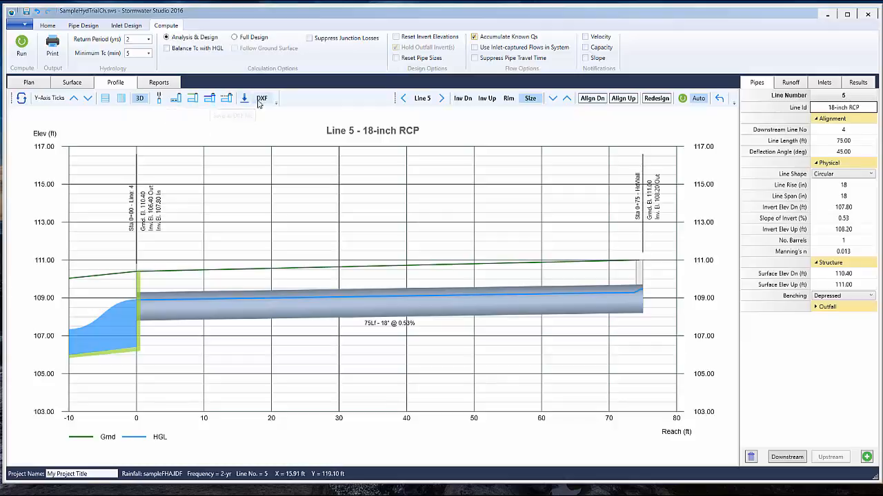
Review the Standard, HGL and Inlets reports and return to the plan with no line selected
click(160, 82)
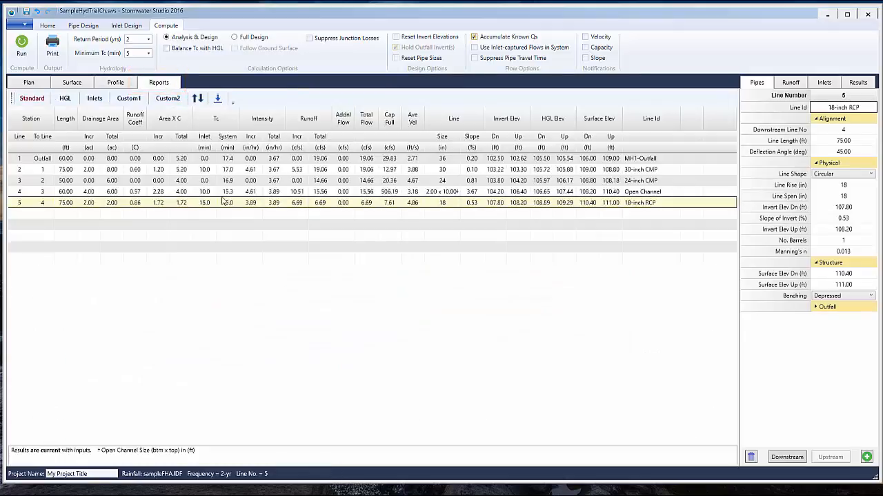
click(40, 100)
click(64, 98)
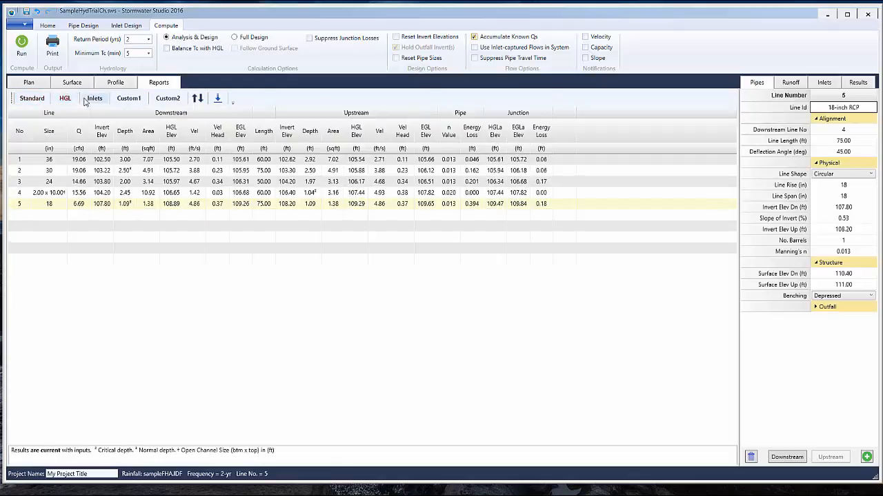
click(92, 100)
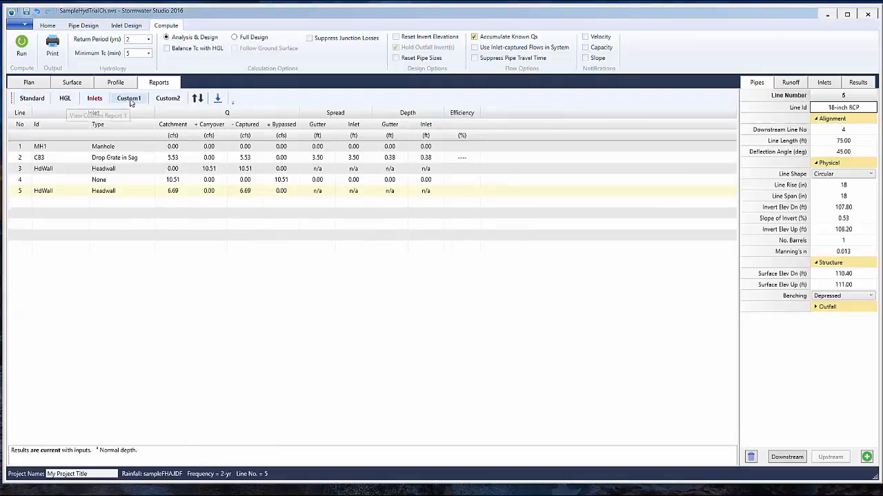
click(34, 84)
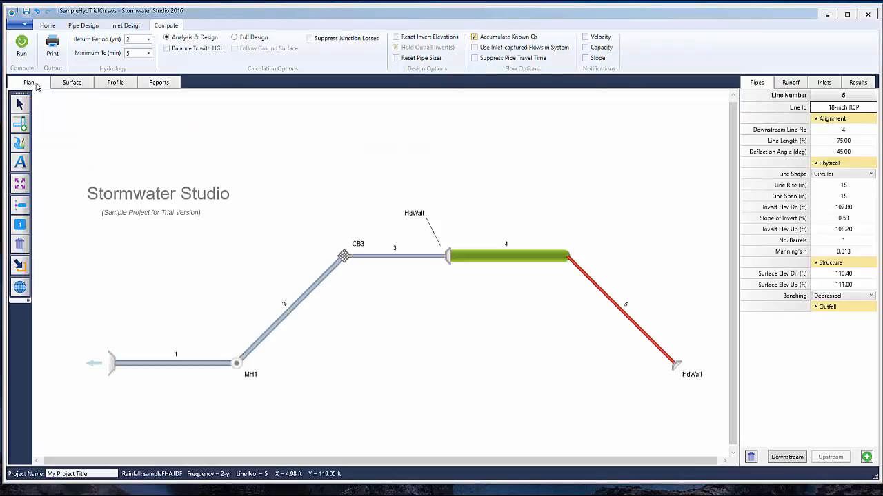
click(179, 127)
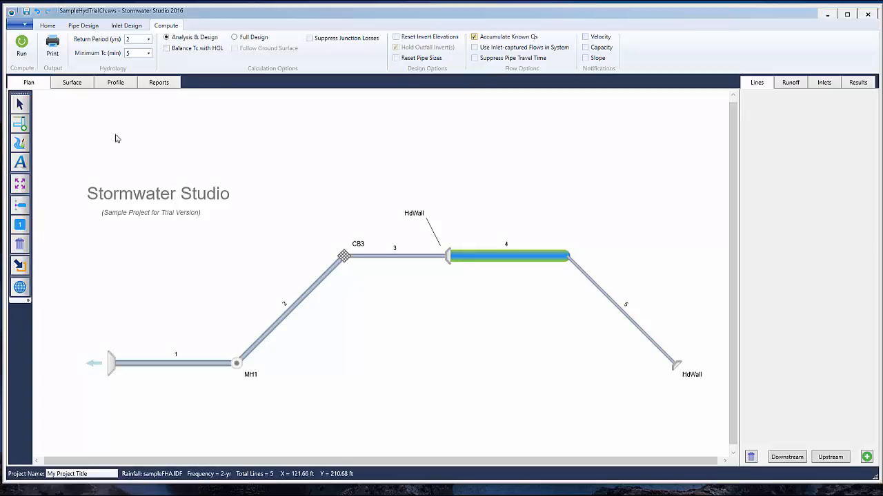
Start a new empty project and show the general display and unit settings
click(27, 26)
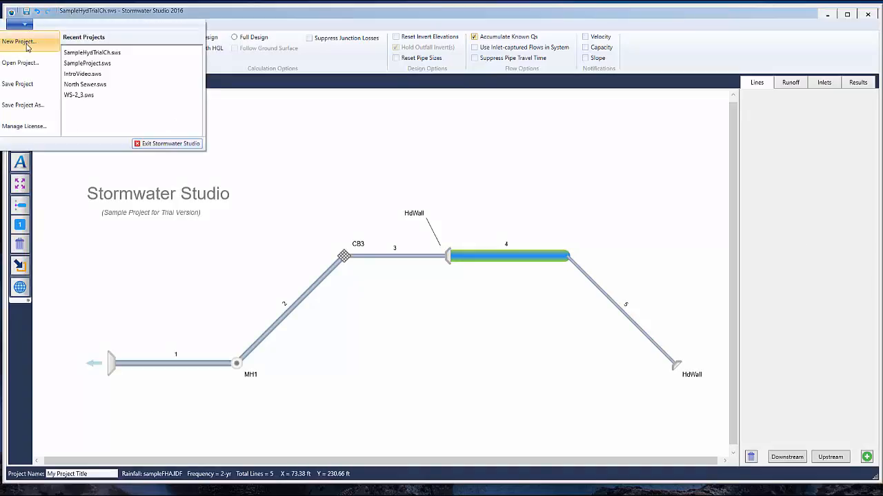
click(20, 42)
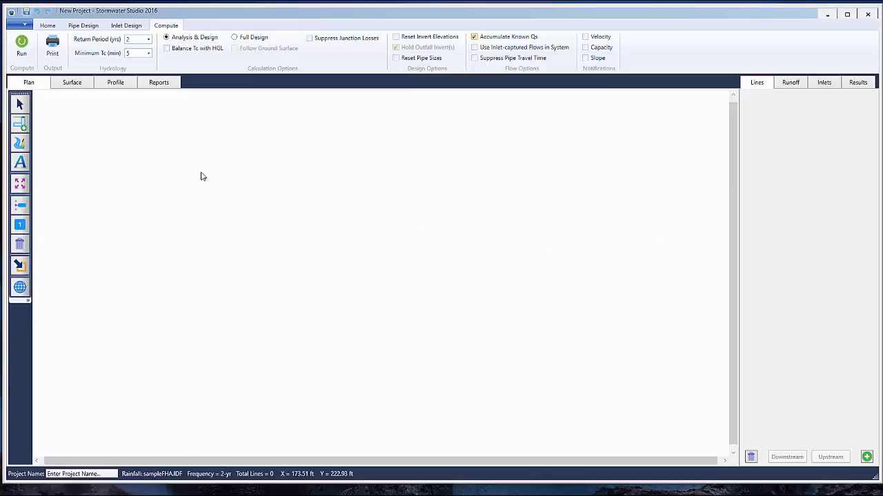
click(47, 26)
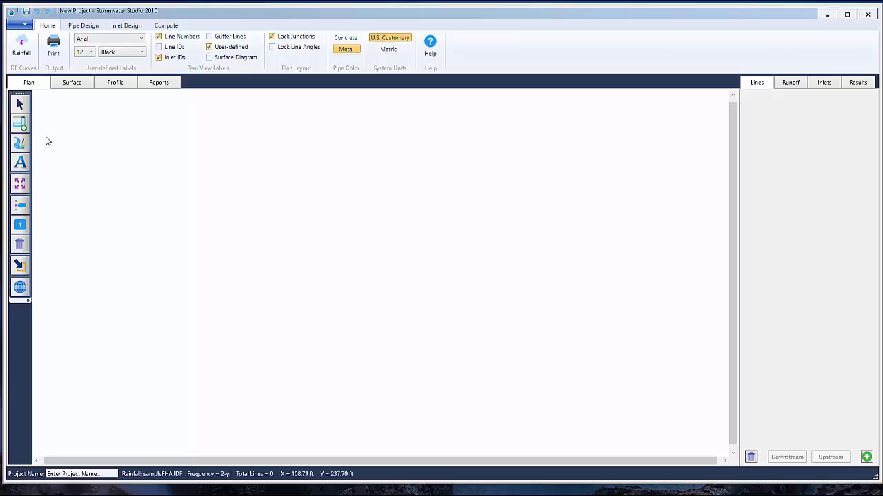
Draw three connected storm lines about 50, 60 and 50 ft long, deflecting the second 45 degrees and the third -45 degrees
click(23, 124)
drag(152, 251, 269, 250)
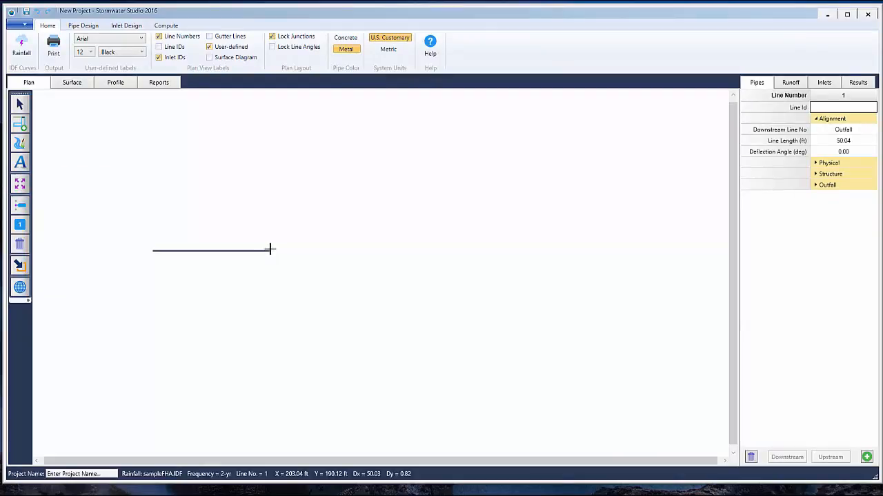
drag(270, 250, 269, 251)
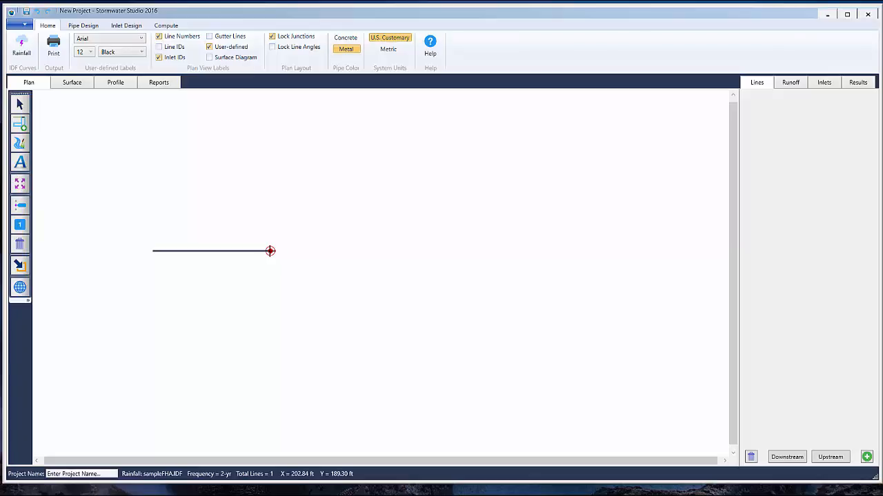
click(270, 251)
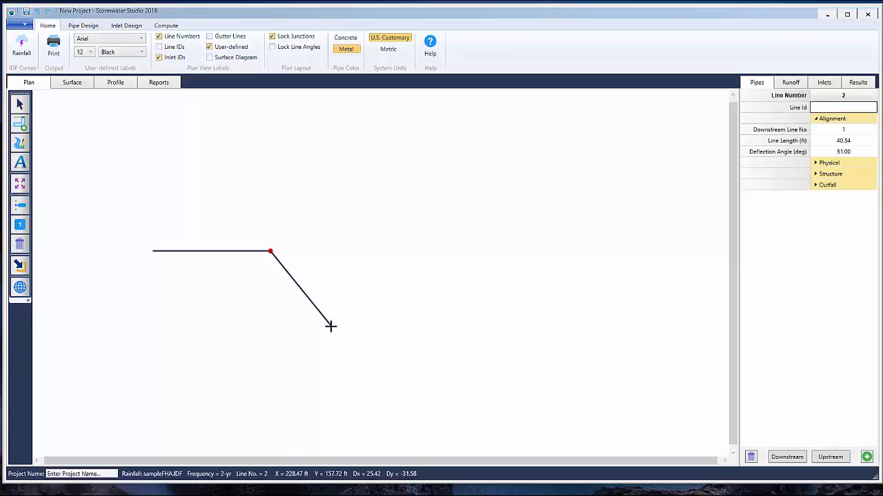
click(370, 351)
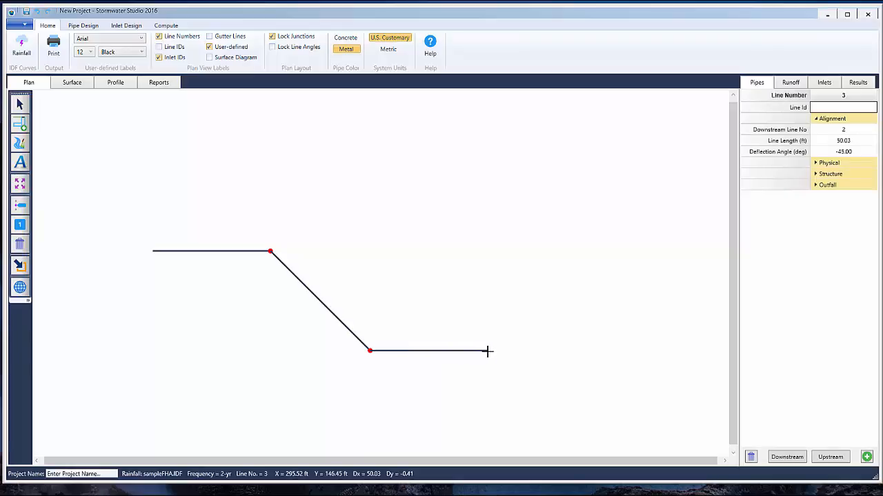
double_click(486, 351)
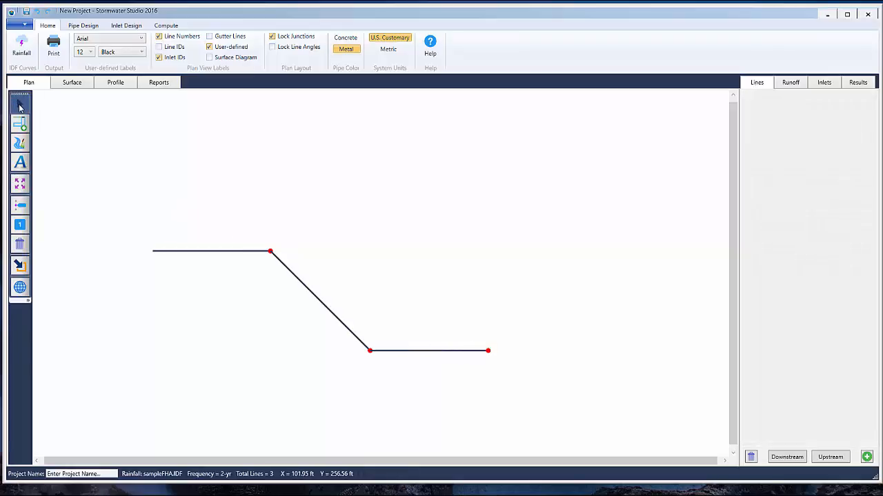
click(19, 107)
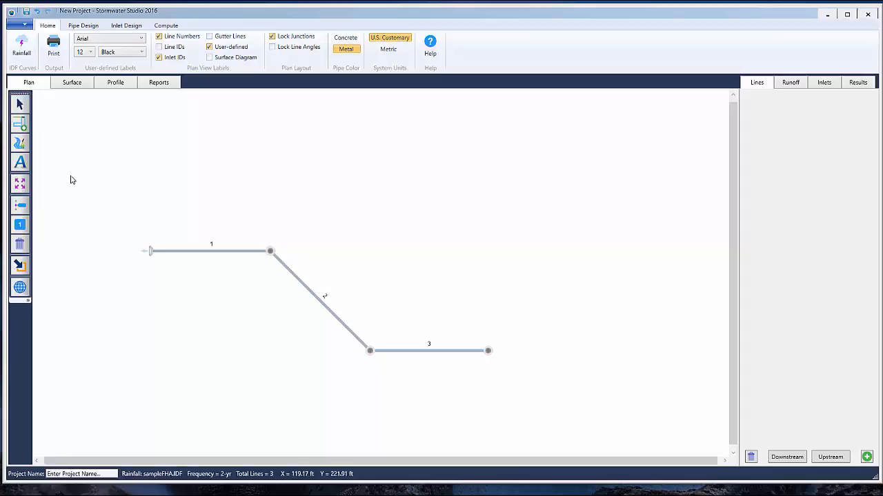
click(20, 190)
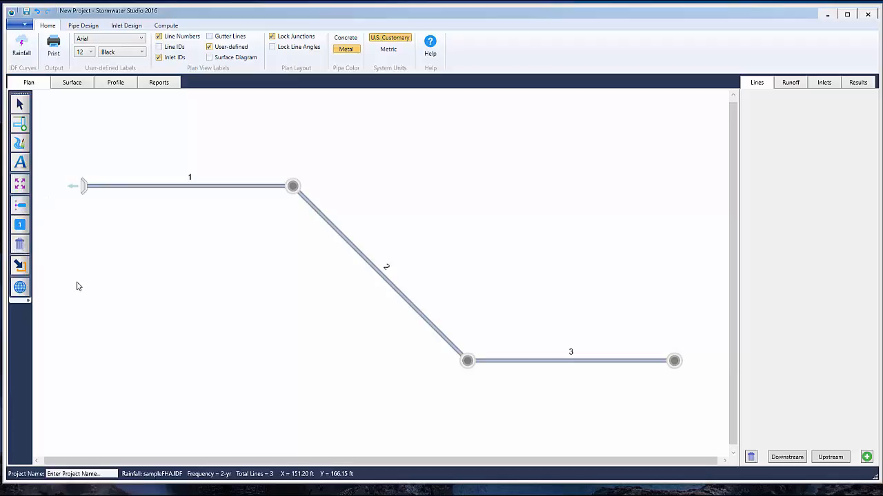
Show the options for importing, setting extents of and clearing a background map, and for exporting the plan image
click(24, 291)
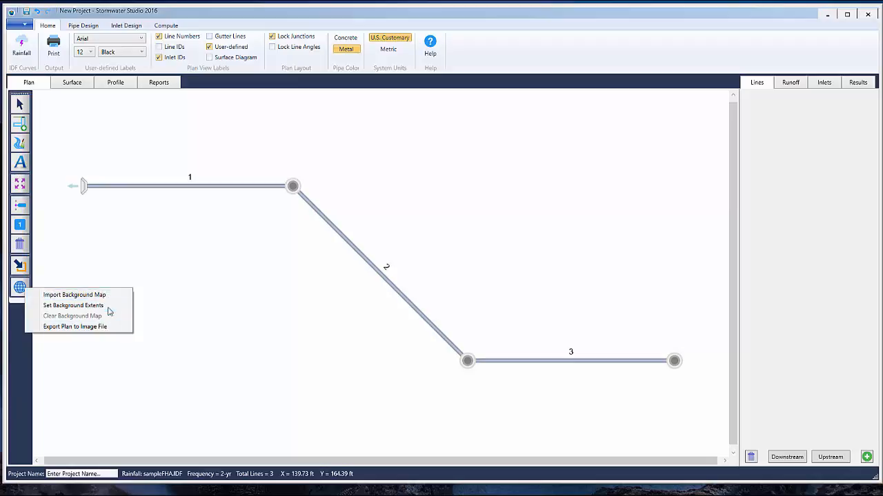
click(116, 274)
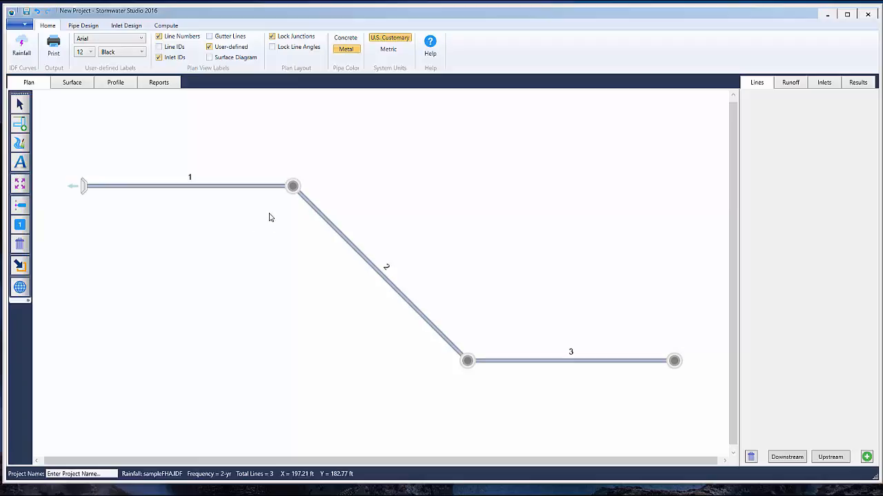
Select line 1 in the plan, going to the next upstream line and back to line 1
click(293, 188)
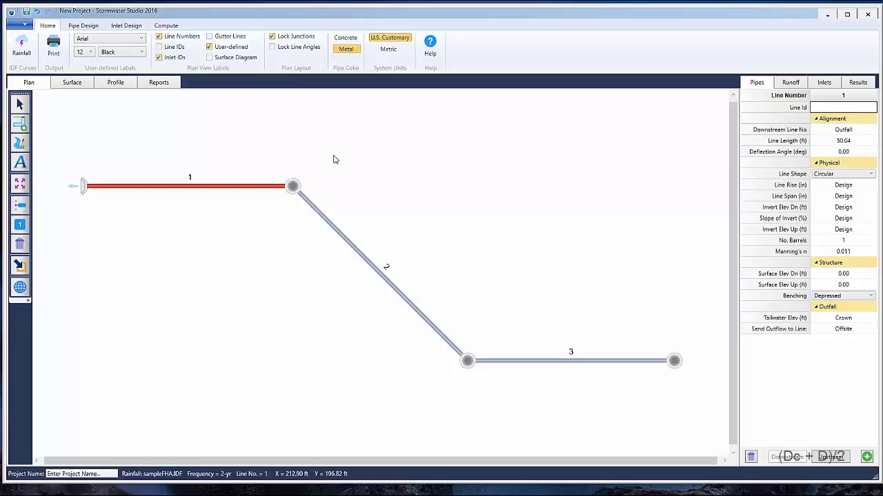
click(827, 459)
click(790, 458)
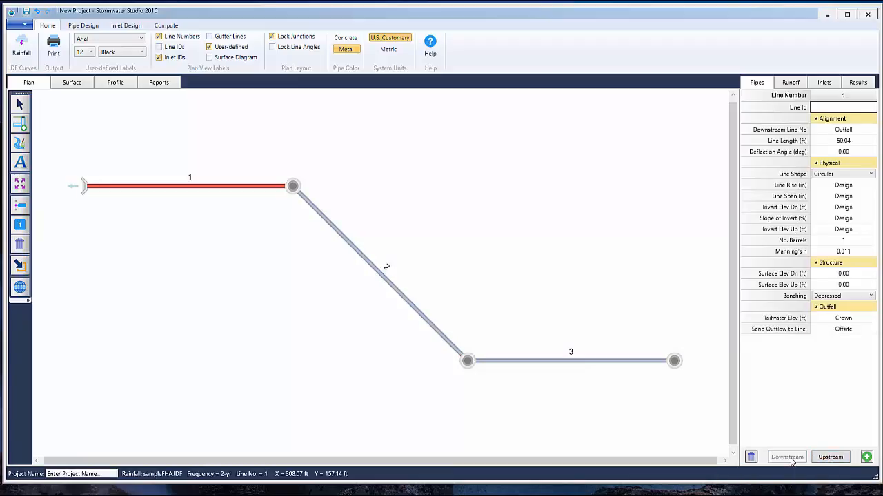
click(184, 297)
drag(215, 145, 316, 216)
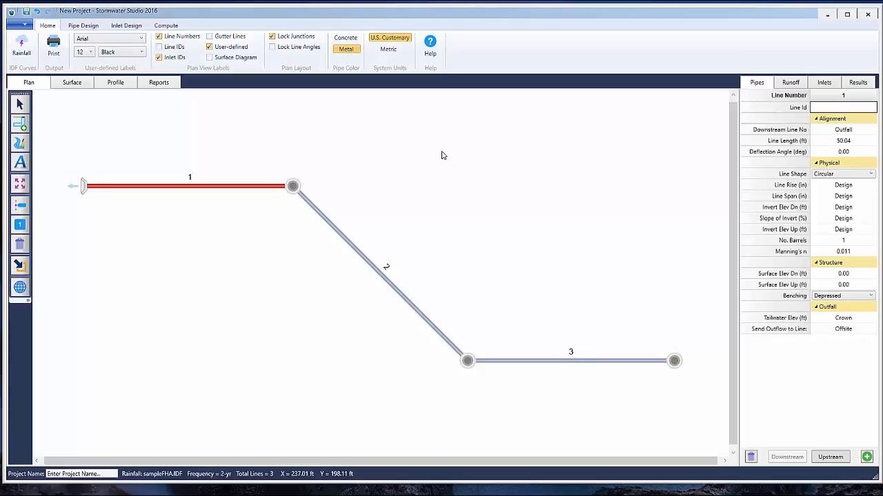
Set the length of line 1 to 50 ft and keep its deflection angle
key(Tab)
key(Tab)
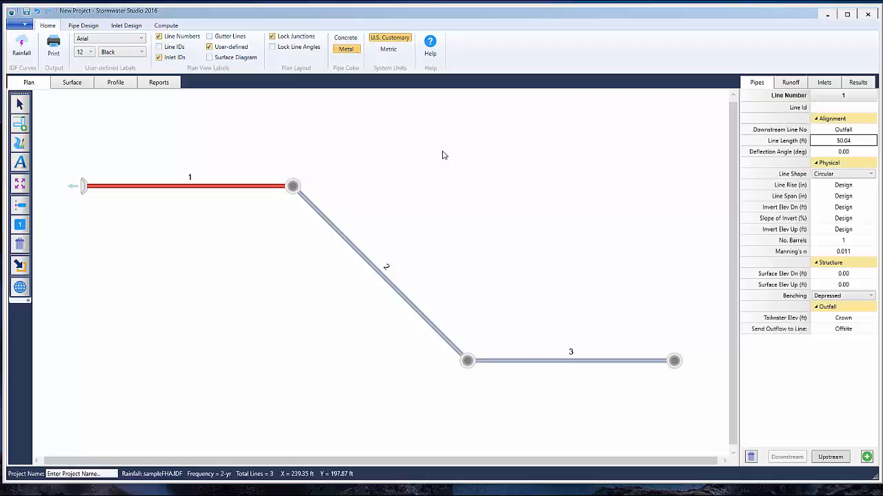
text(50)
key(Tab)
key(Tab)
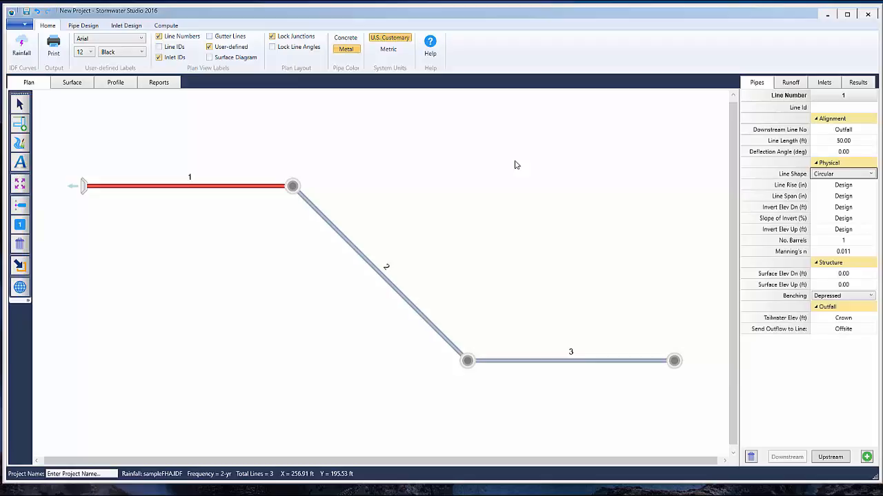
Set line 1's downstream invert elevation to 900.00 ft and its invert slope to 0.00 %
key(Tab)
key(Tab)
key(Tab)
key(Tab)
key(Tab)
key(Tab)
key(Tab)
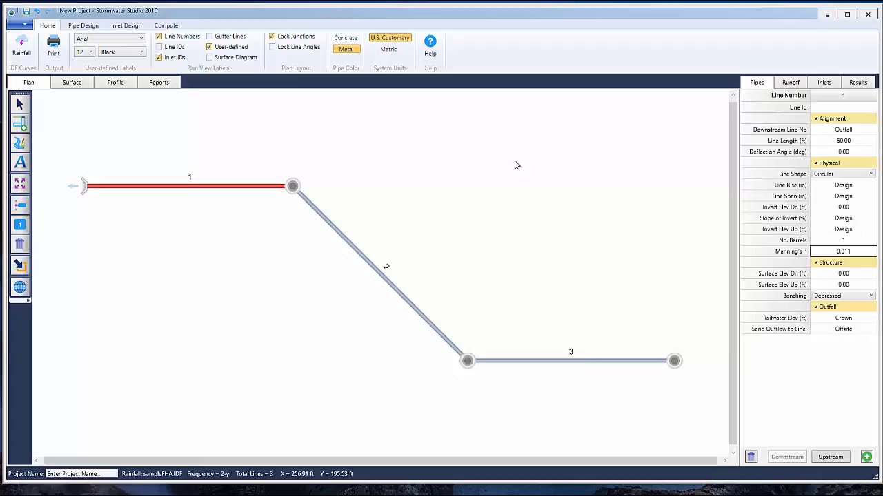
key(shift+Tab)
key(shift+Tab)
key(shift+Tab)
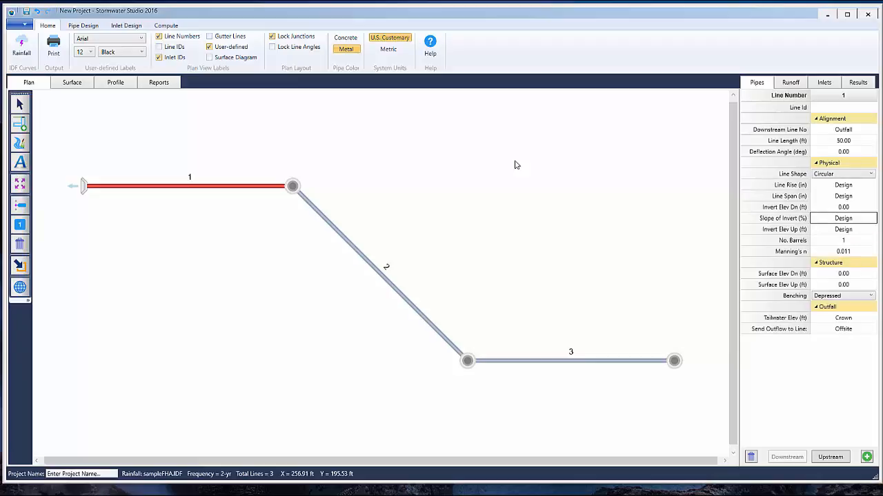
key(shift+Tab)
text(900)
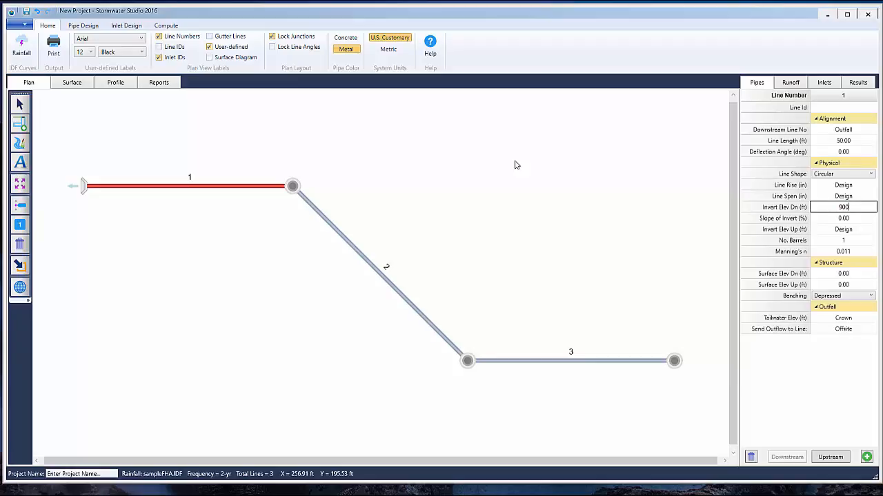
text(.00)
key(Tab)
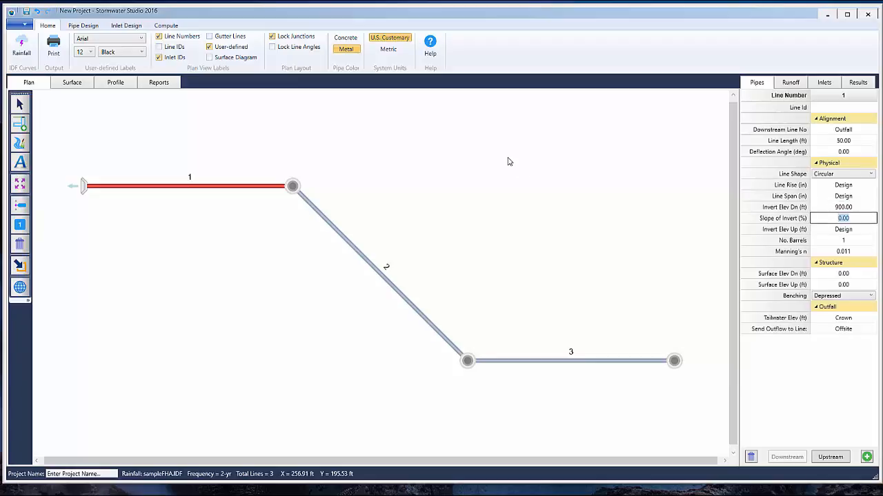
Set line 1's surface elevations to 903 ft downstream and 904.5 ft upstream, keeping depressed benching and a crown tailwater
key(Tab)
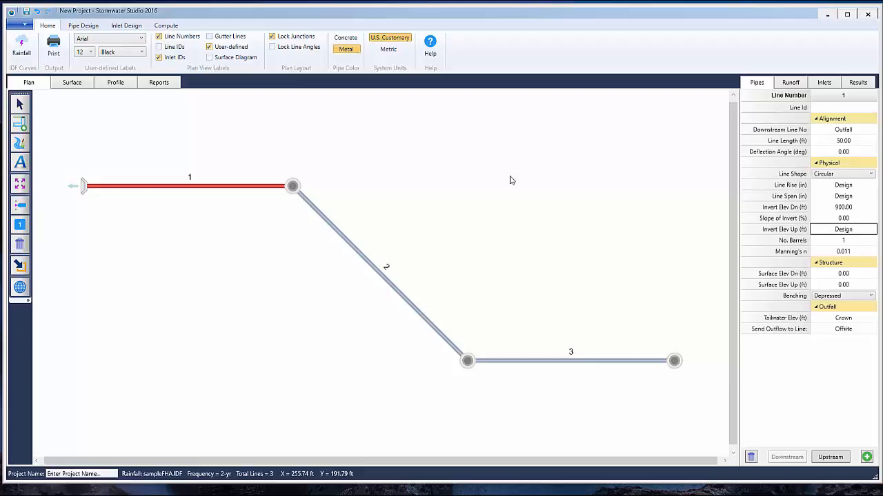
key(Tab)
key(Tab)
key(Tab)
text(903)
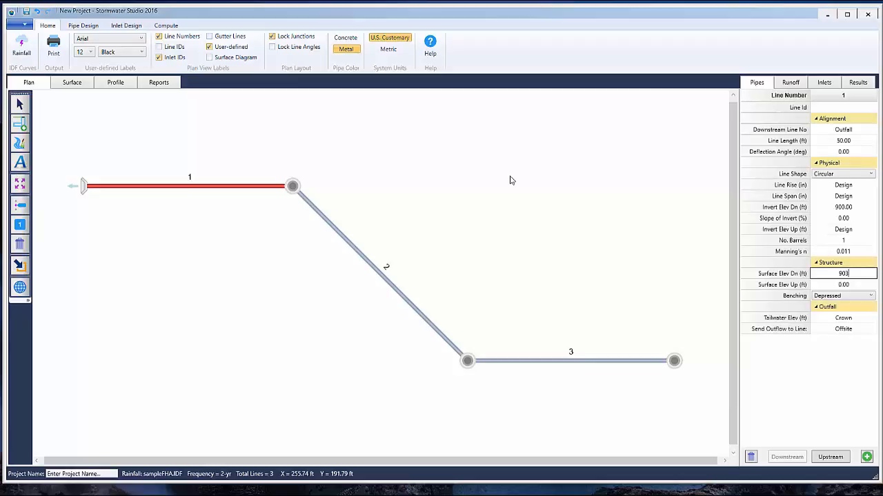
key(Tab)
text(904.5)
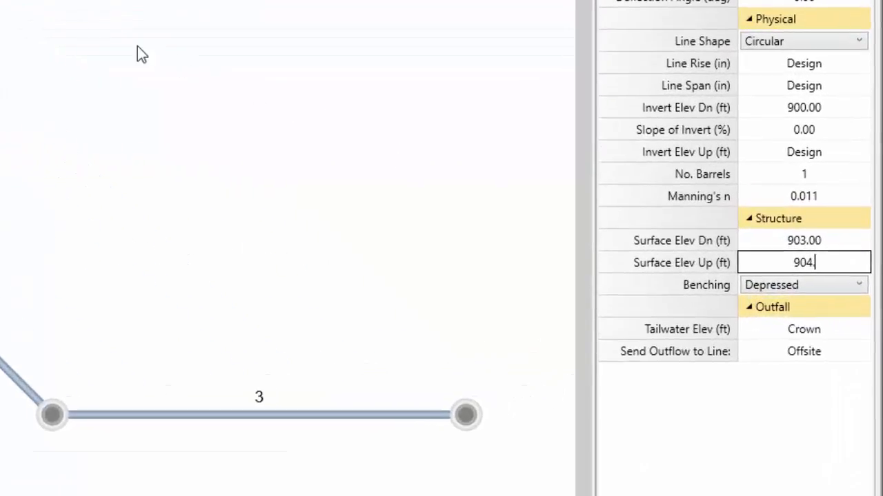
key(Tab)
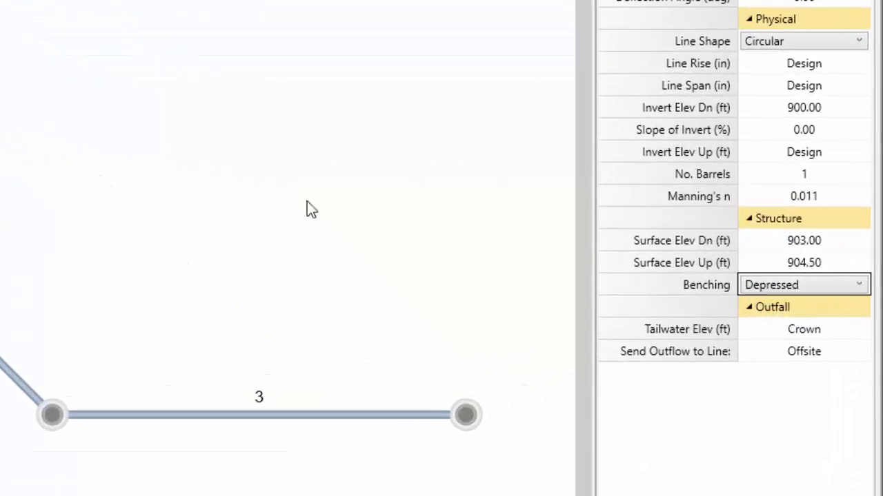
key(Tab)
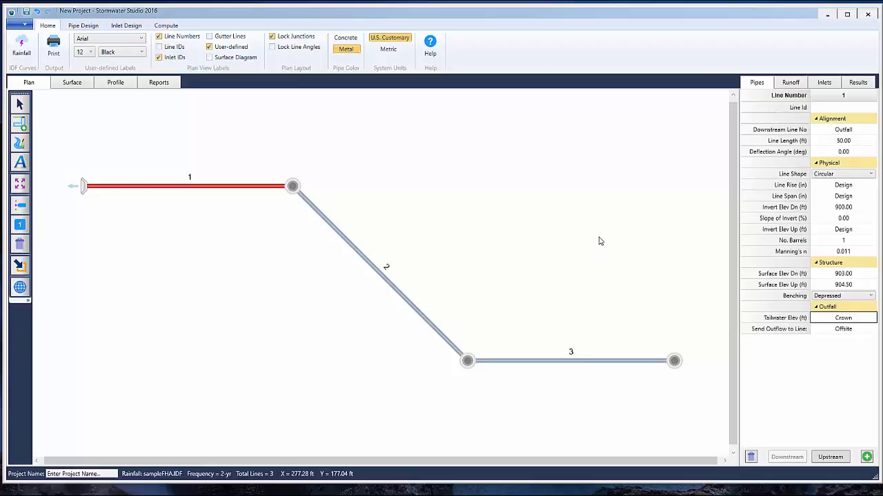
key(Return)
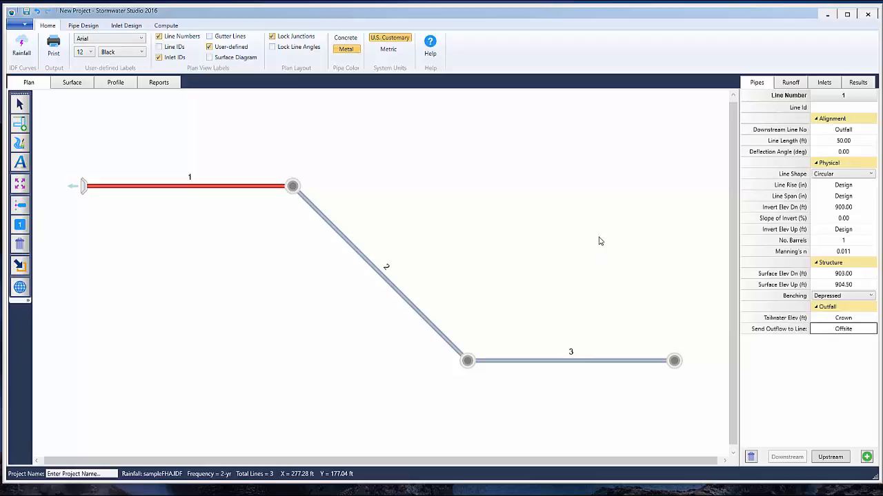
Enter line 1's runoff data: drainage area 0.5 ac, runoff coefficient 0.7 and inlet time 10 min
click(790, 83)
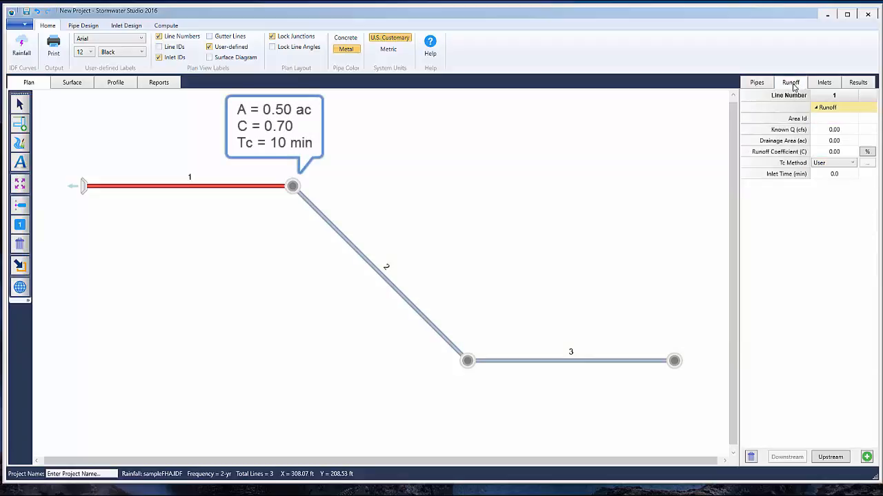
click(853, 140)
key(BackSpace)
text(0.5)
key(Tab)
key(BackSpace)
text(0.7)
key(Tab)
key(Tab)
text(10)
key(Return)
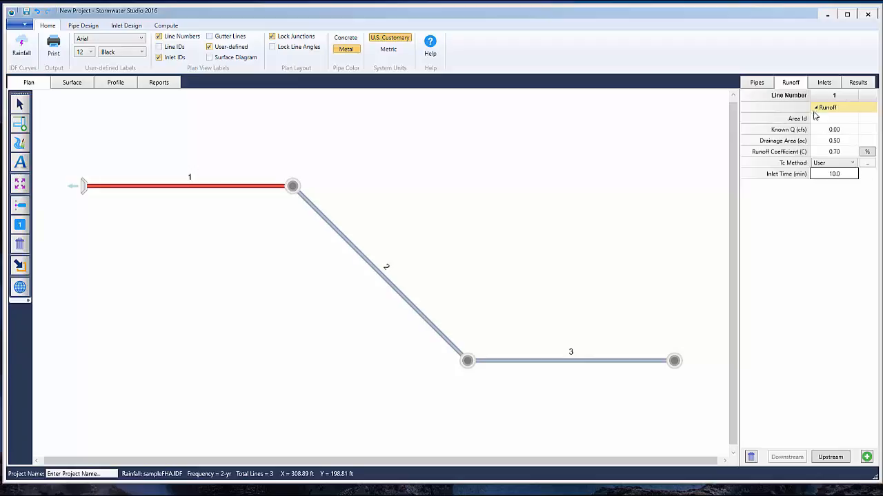
Give line 1's inlet the ID Drop and set its inlet type to Drop Grate
click(824, 83)
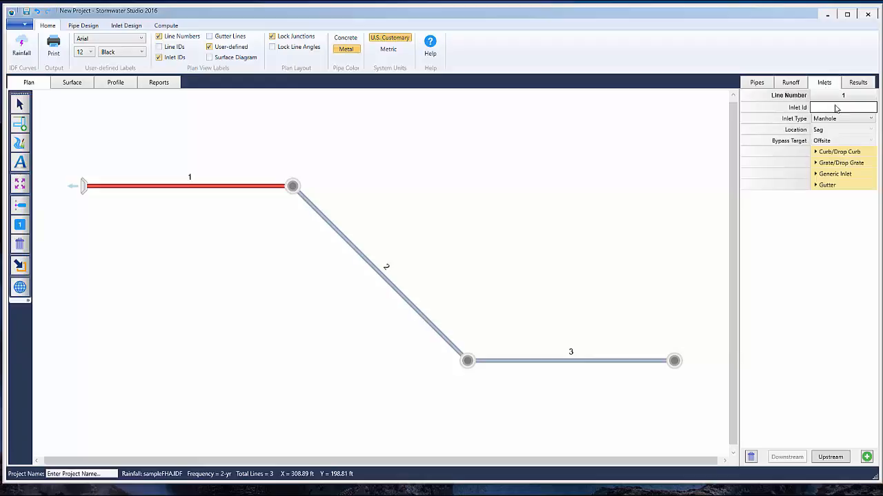
click(837, 108)
text(Drop)
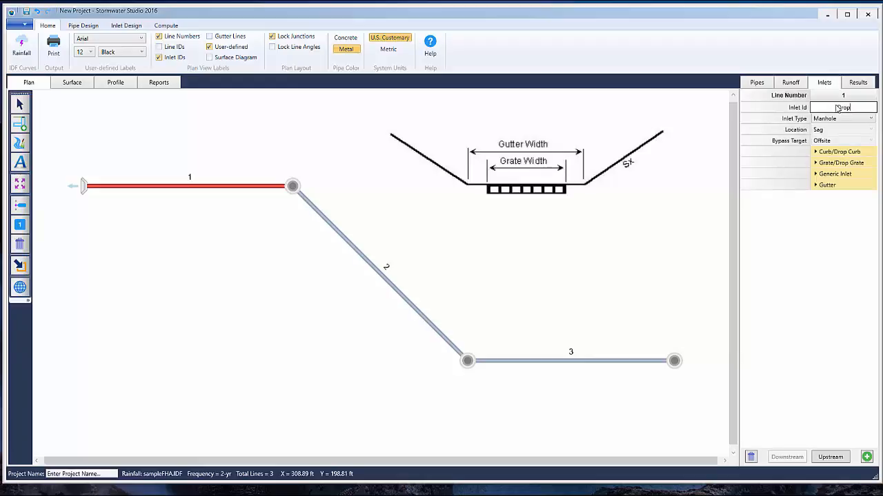
key(Tab)
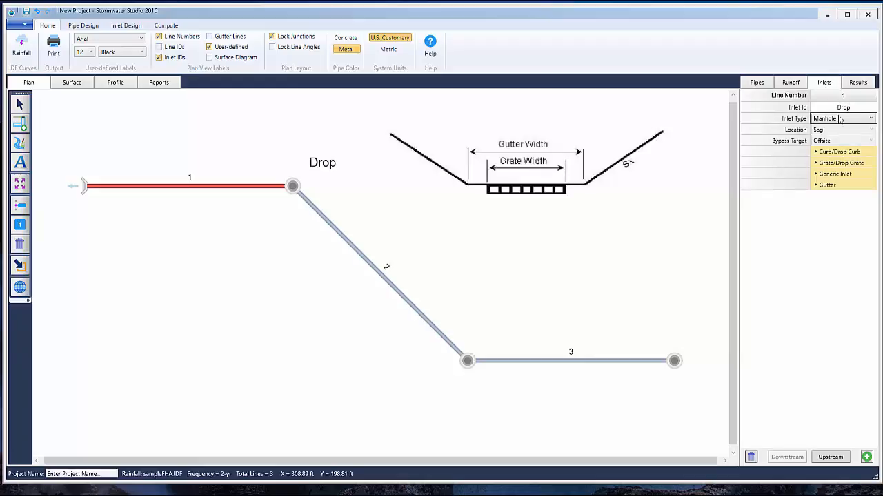
click(839, 119)
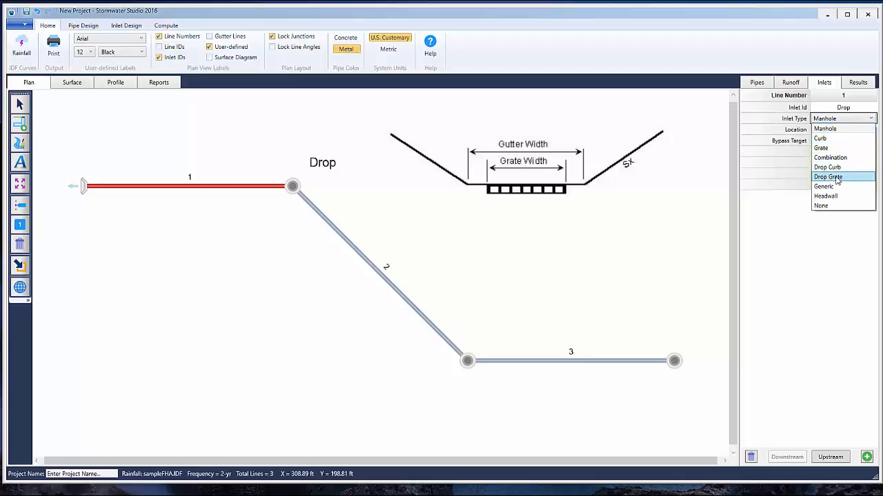
click(834, 177)
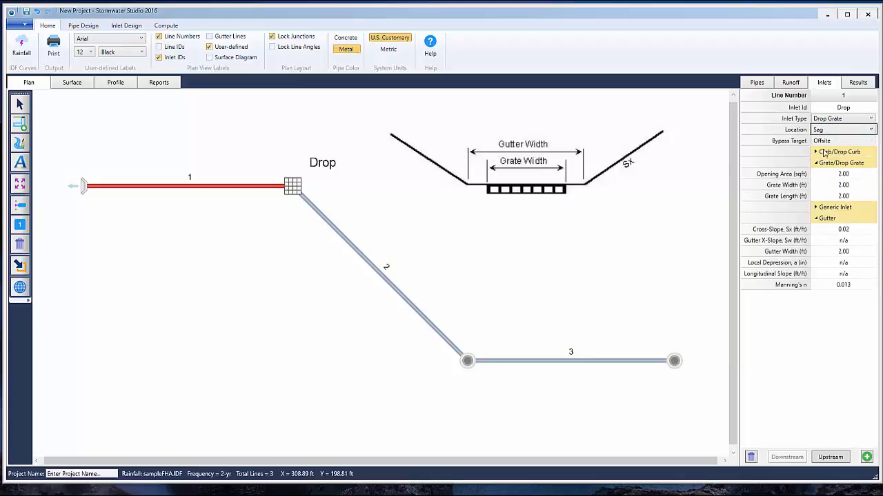
Set the drop grate's length to 3.00 ft, keeping the sag location, opening area and grate width
key(Tab)
key(Tab)
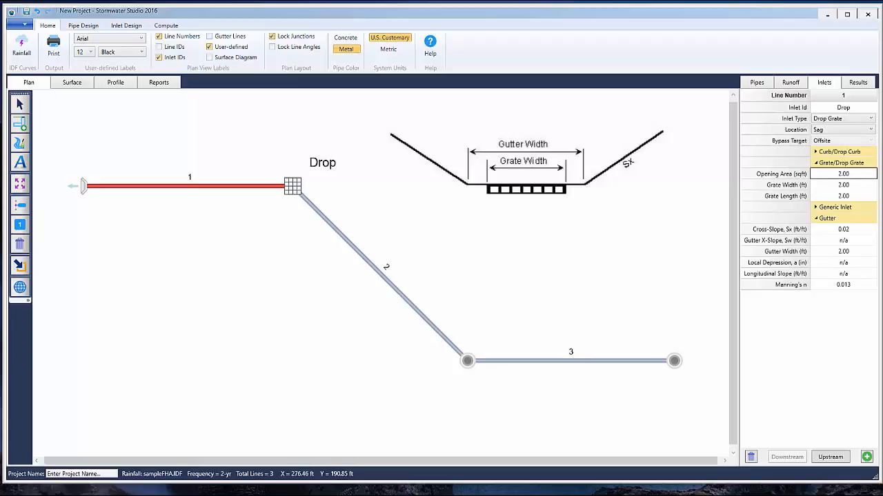
key(Tab)
key(Tab)
text(3.00)
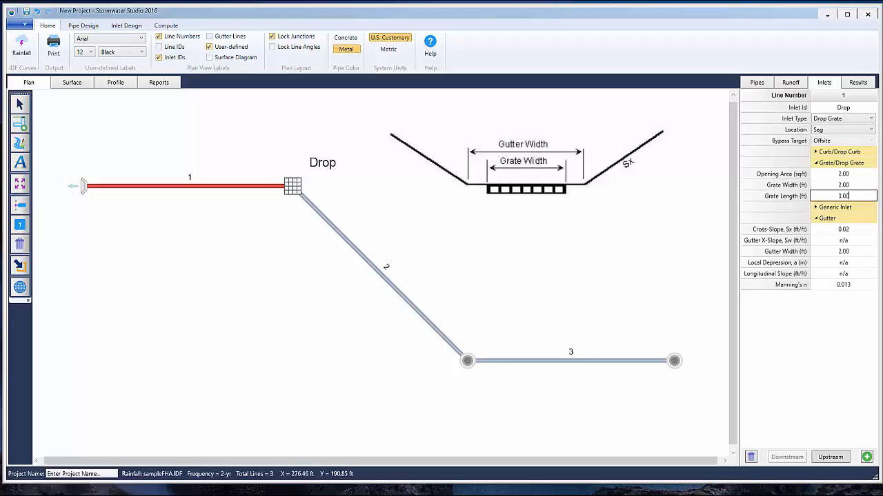
key(Return)
key(Tab)
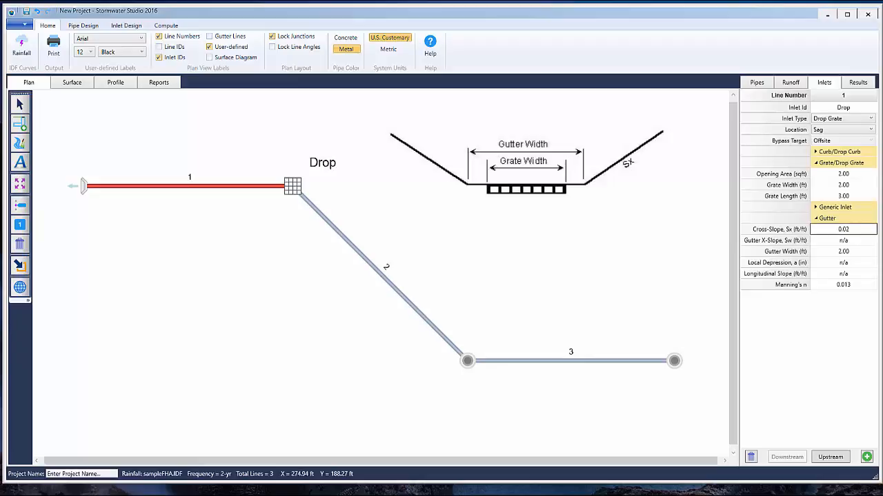
Set line 1's gutter cross-slopes Sx and Sw to 0.50 ft/ft, keeping the gutter width and Manning's n
text(.50)
key(Tab)
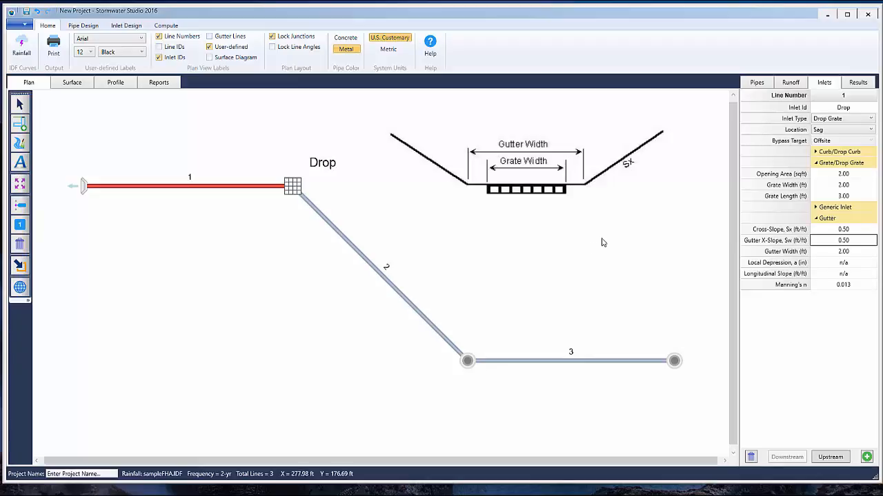
key(Tab)
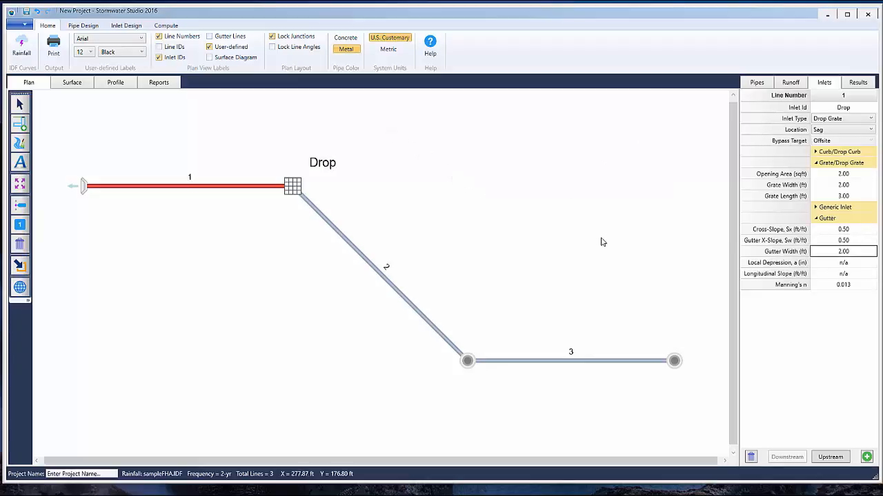
key(Tab)
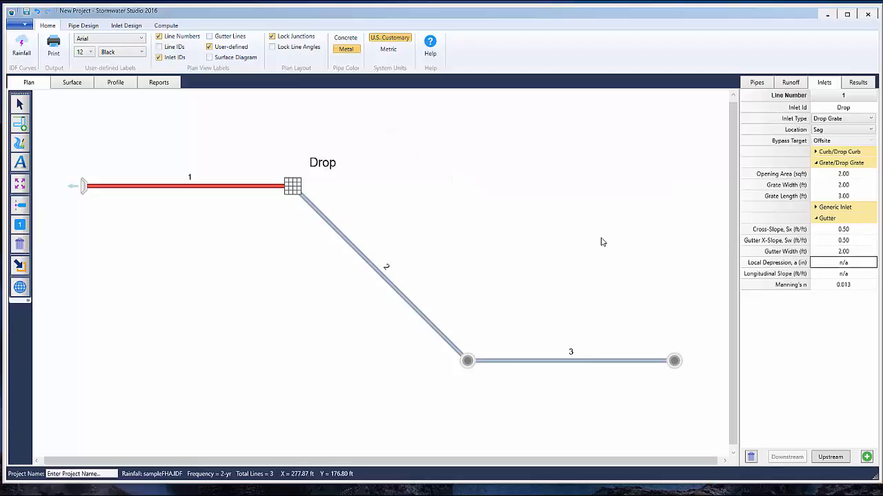
key(Tab)
key(Tab)
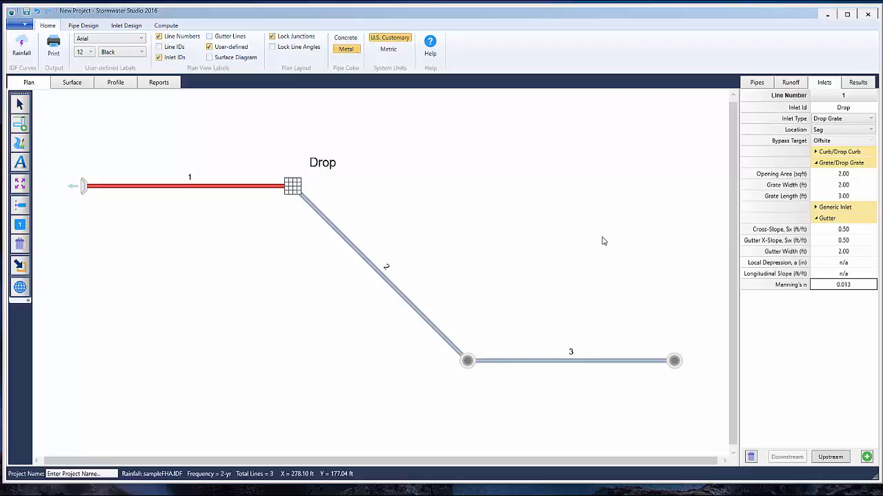
Set line 2's length to 60 ft and its deflection angle to 45 degrees
click(831, 457)
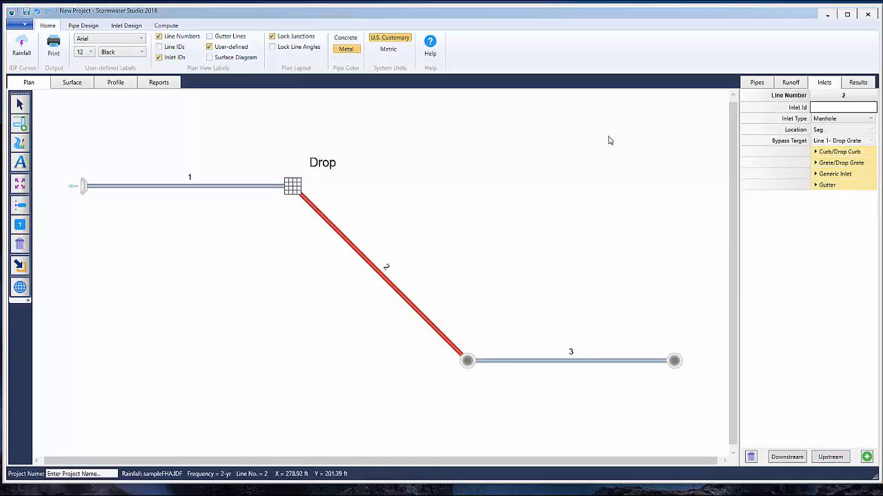
click(755, 83)
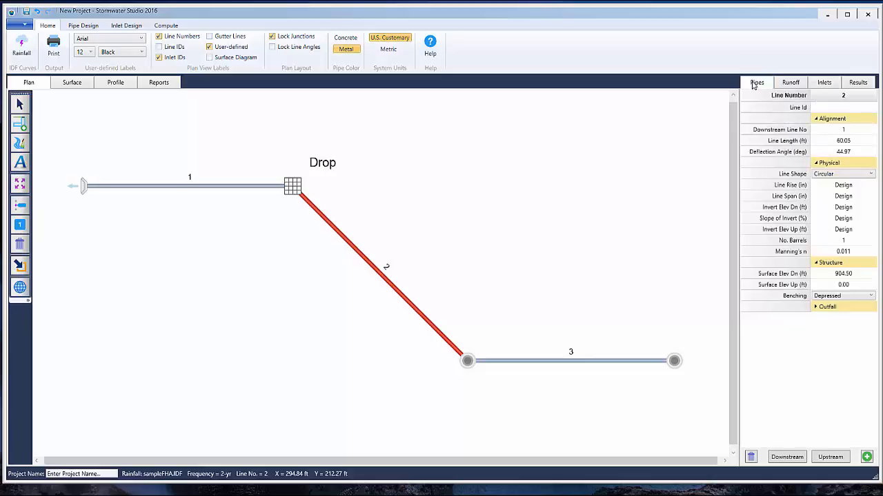
click(869, 143)
text(60)
key(Tab)
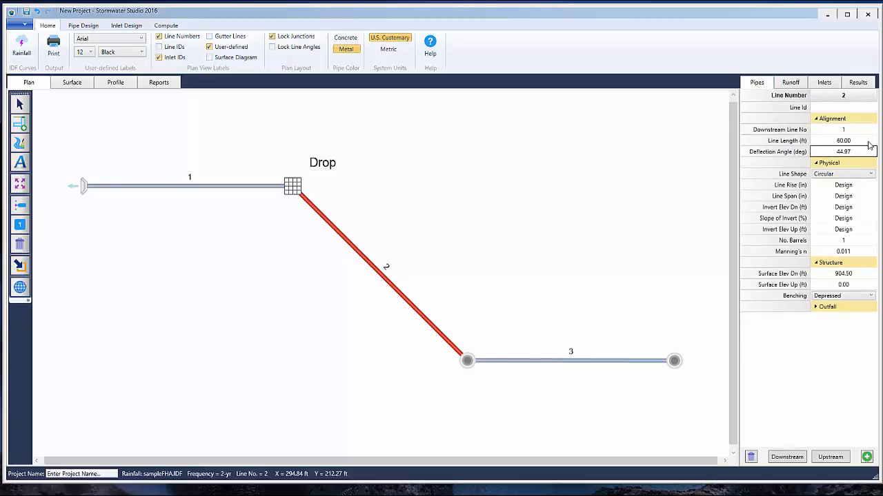
text(45)
key(Tab)
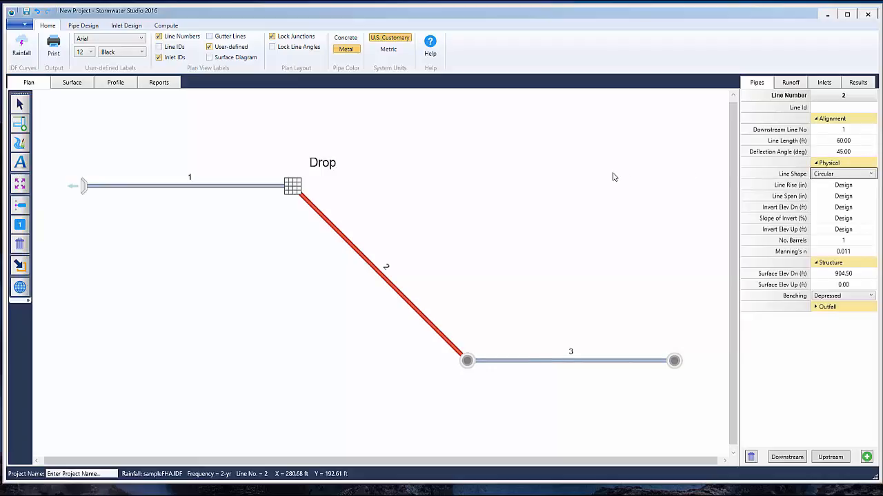
Set line 2's upstream surface elevation to 906 ft, keeping the circular shape, single barrel and downstream surface elevation
key(Tab)
key(Tab)
key(Tab)
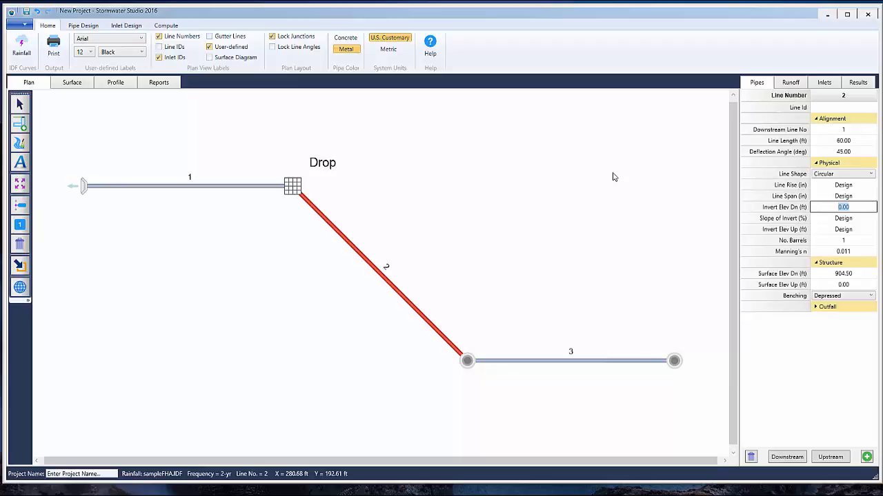
key(Tab)
key(Tab)
key(Tab)
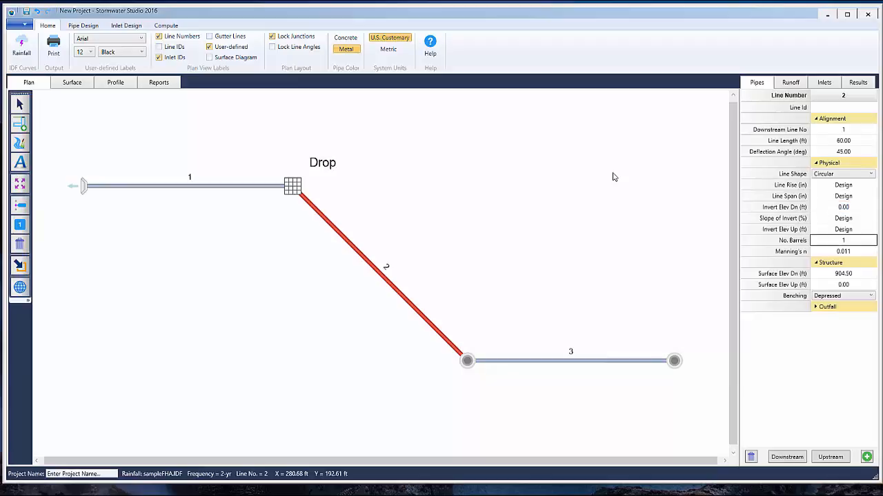
key(Tab)
key(Tab)
key(Tab)
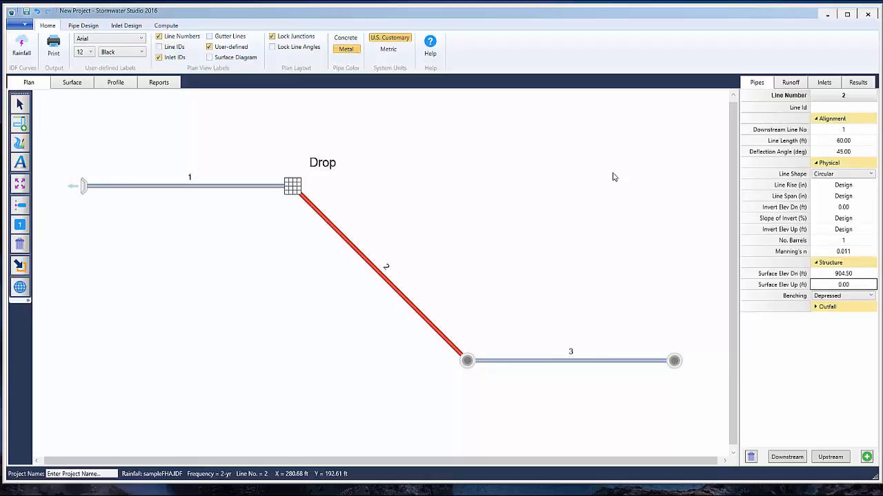
text(906)
key(Tab)
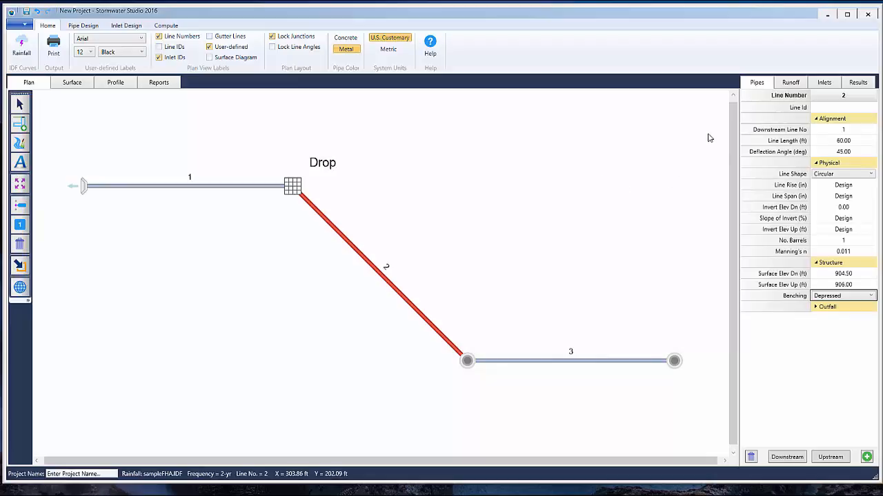
Give line 2's inlet the ID MH, keeping the Manhole inlet type
click(832, 83)
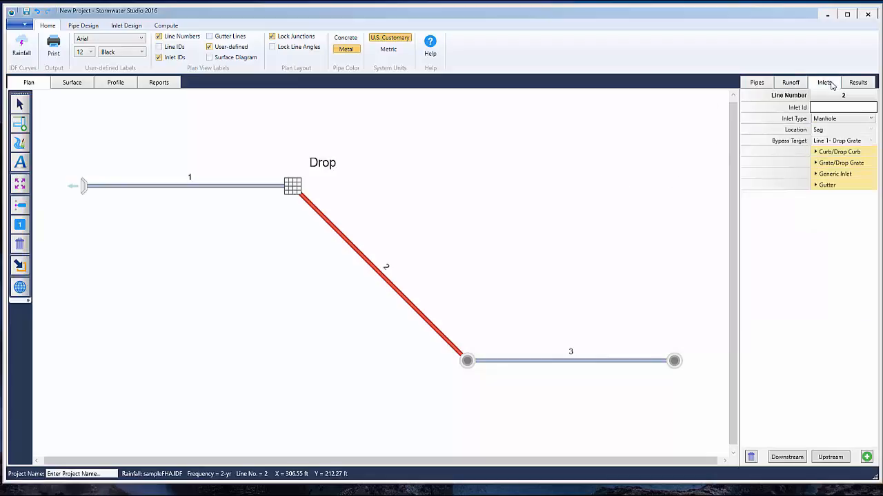
click(853, 109)
text(MH)
key(Tab)
key(Tab)
key(Tab)
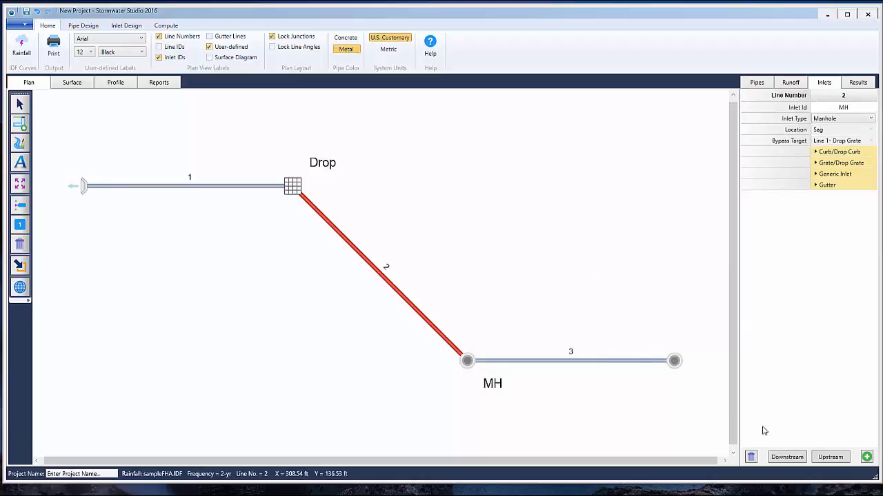
Set line 3's length to 50 ft and its deflection angle to -45 degrees
click(830, 458)
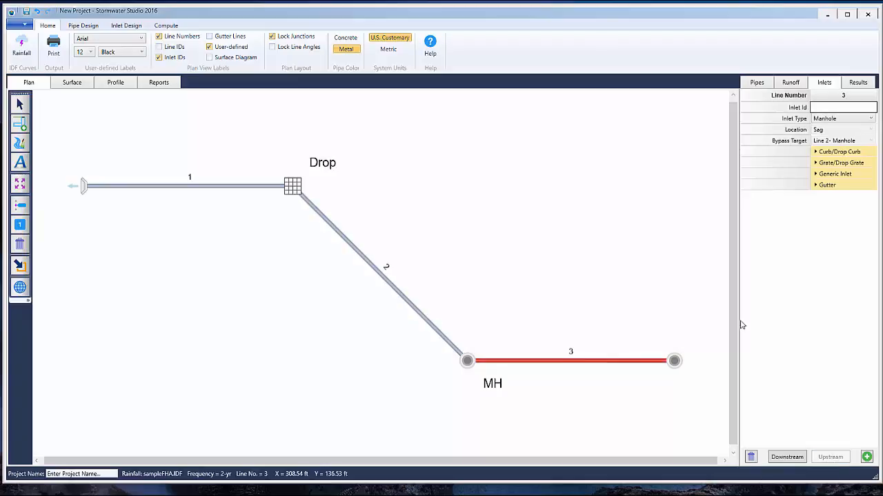
click(757, 83)
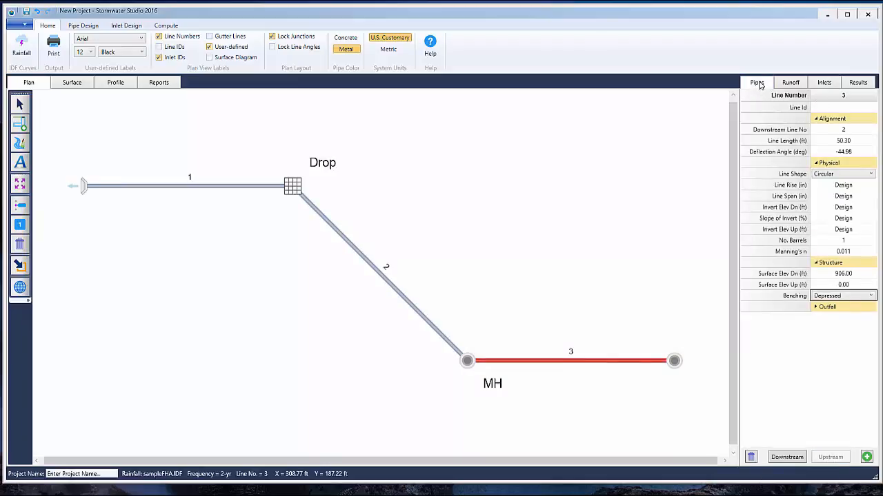
click(860, 140)
text(50)
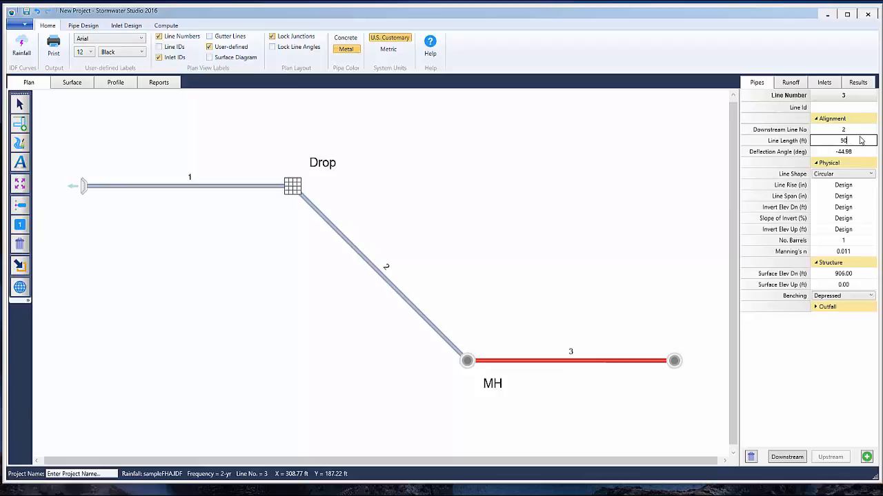
key(Return)
text(-45)
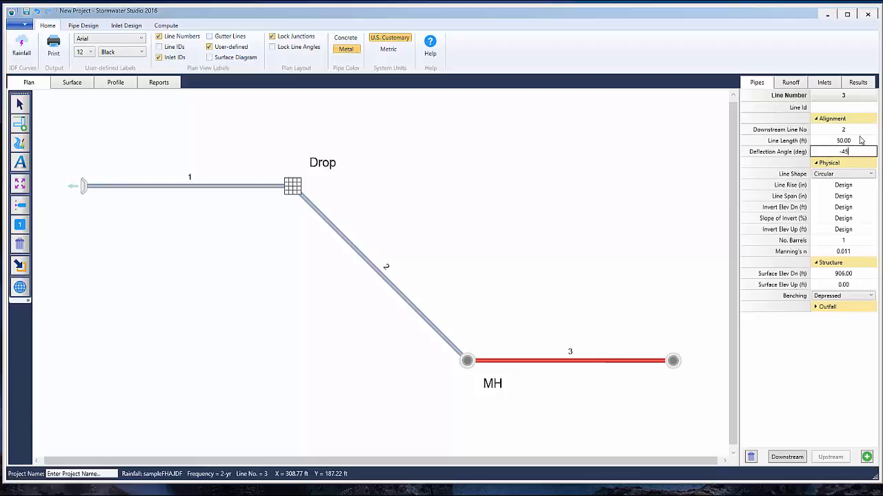
key(Return)
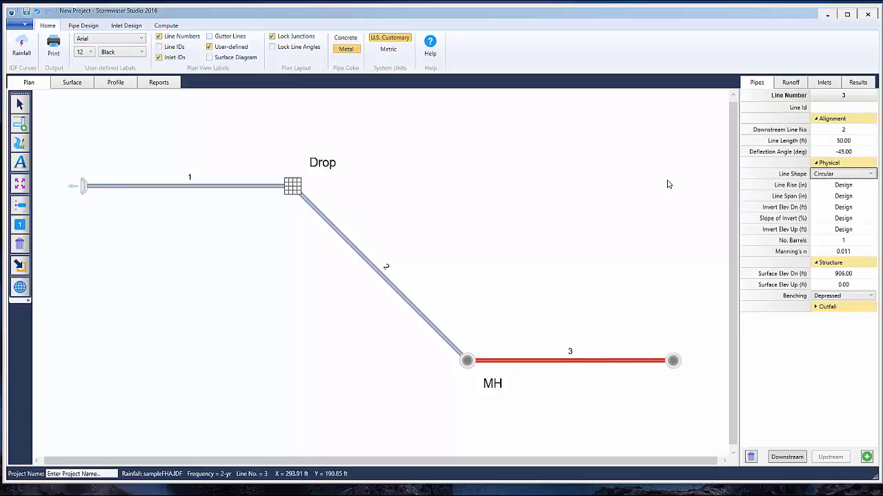
Set line 3's upstream surface elevation to 906 ft, keeping the circular shape, single barrel and depressed benching
key(Return)
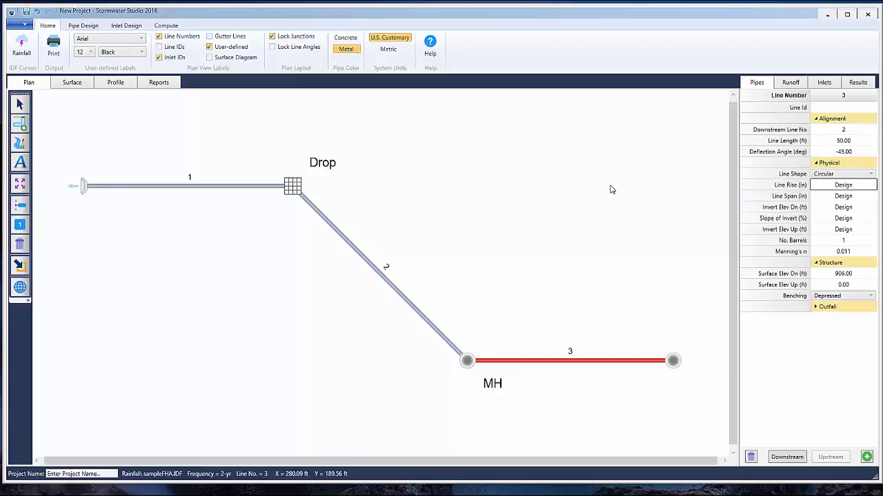
key(Return)
key(Return)
text(0)
key(Return)
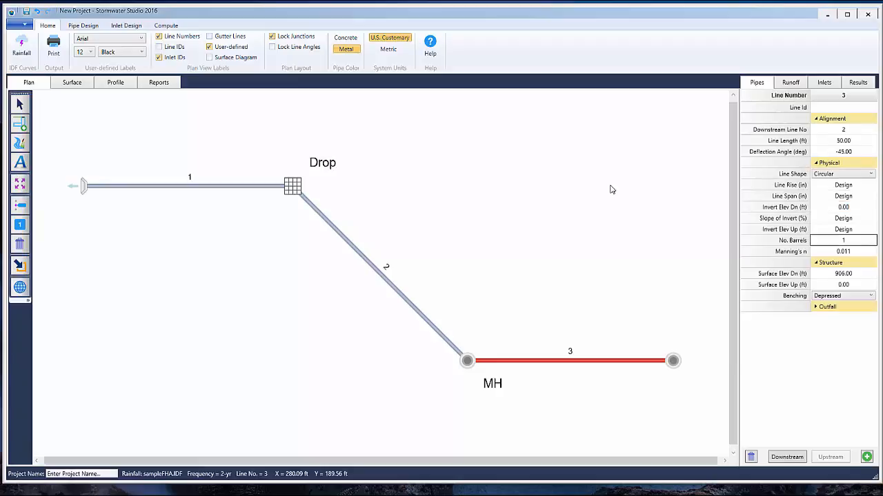
key(Return)
key(Return)
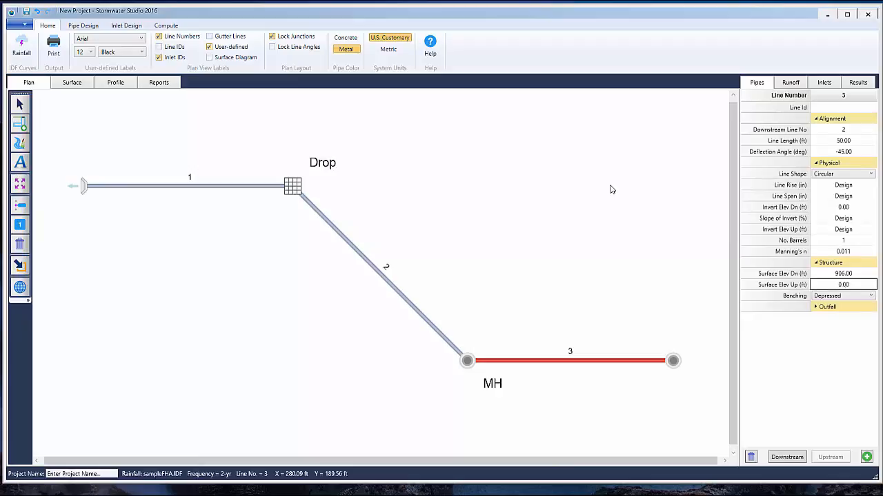
text(906)
key(Return)
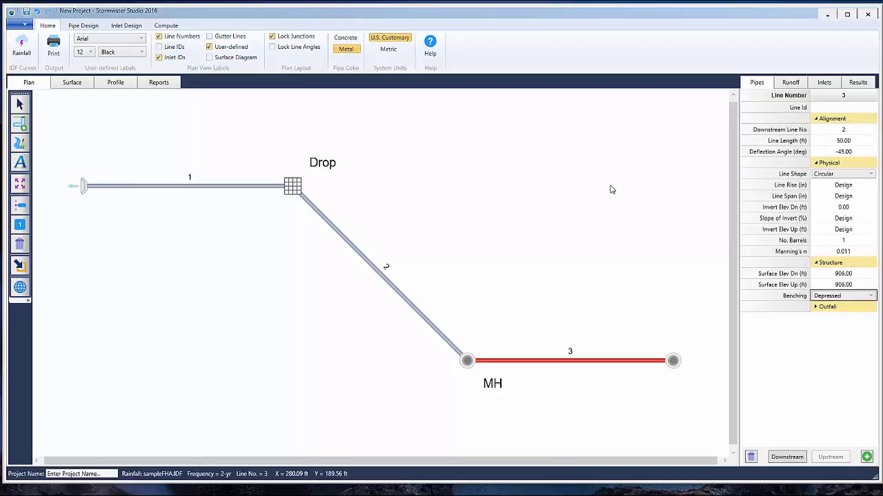
key(Return)
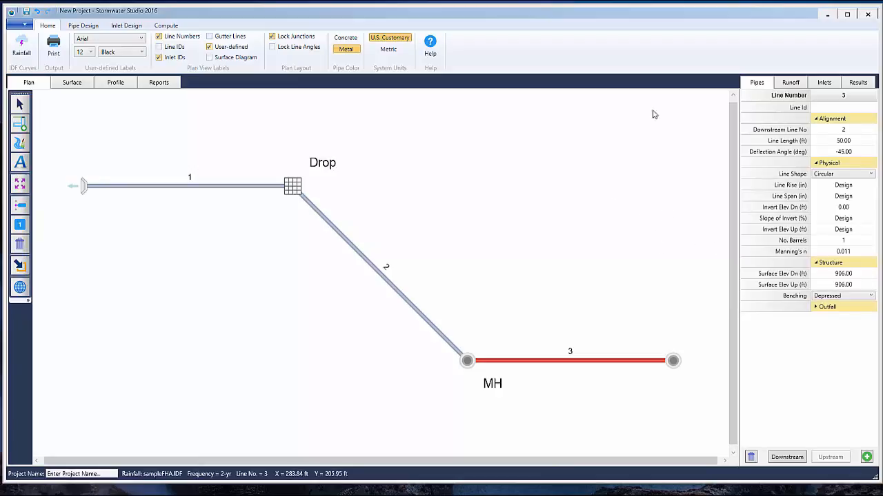
Enter line 3's runoff data: drainage area 1 ac, runoff coefficient 0.7 and inlet time 10 min
click(788, 83)
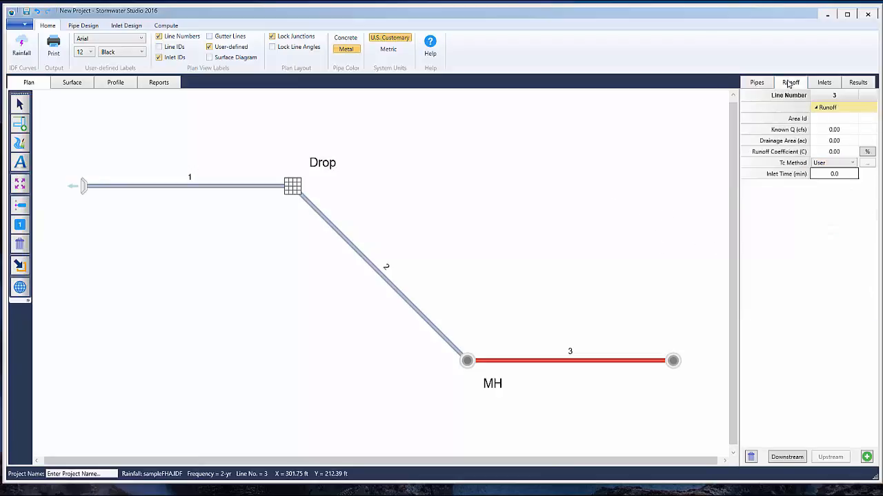
click(853, 141)
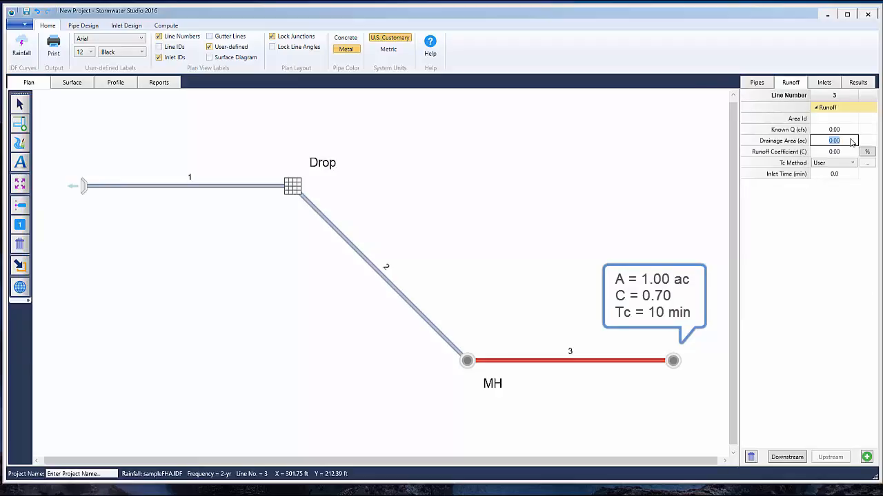
text(1)
key(Tab)
text(.7)
key(Tab)
text(10)
key(Tab)
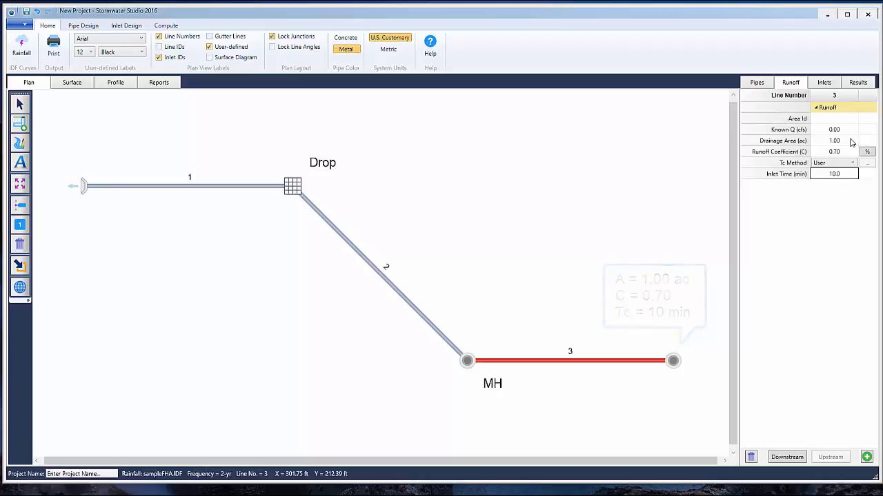
Give line 3's inlet the ID HdWall and set its inlet type to Headwall
click(825, 82)
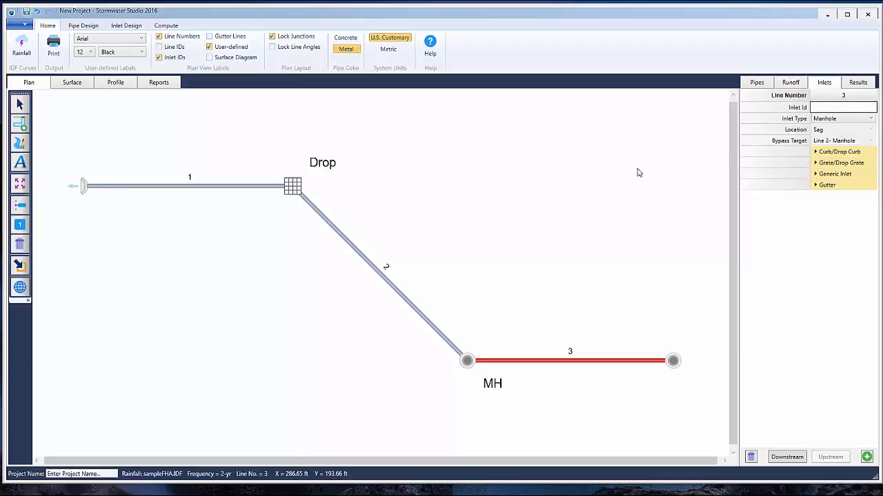
text(Ho)
text(Wall)
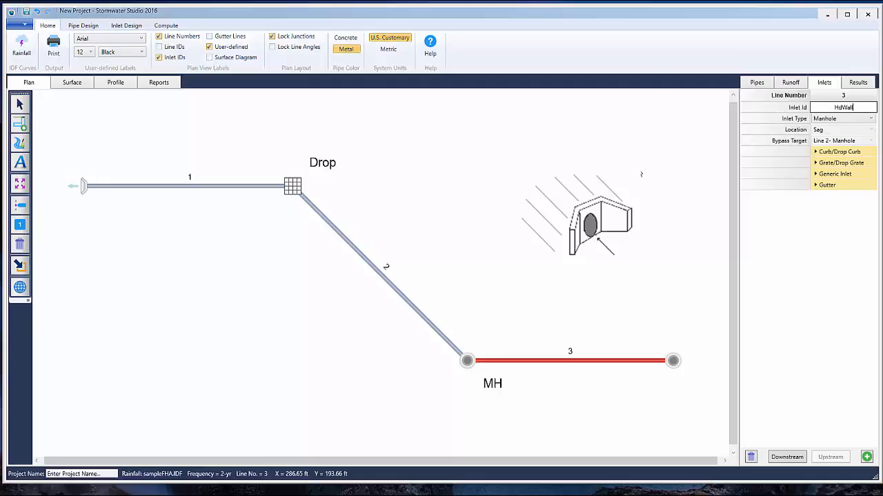
key(Tab)
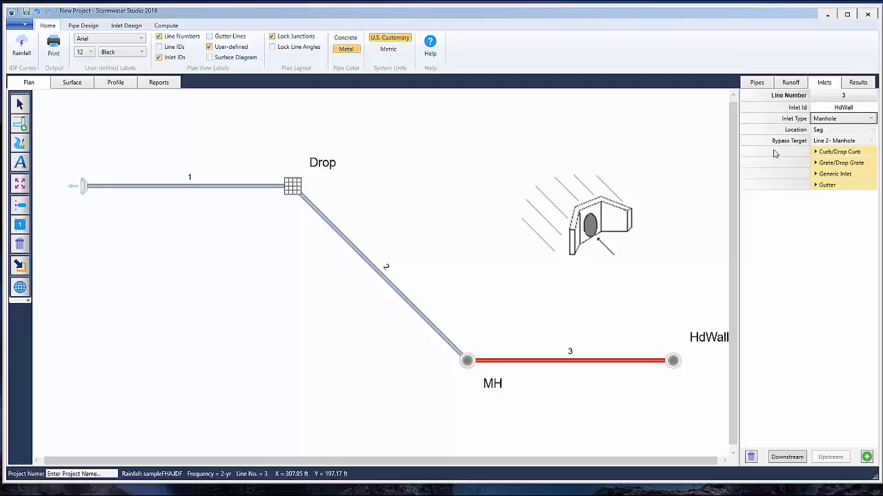
click(829, 120)
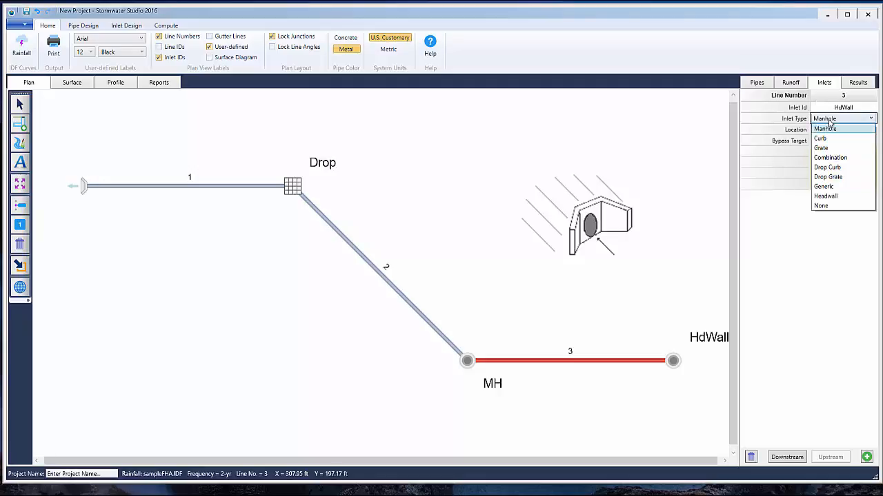
click(845, 196)
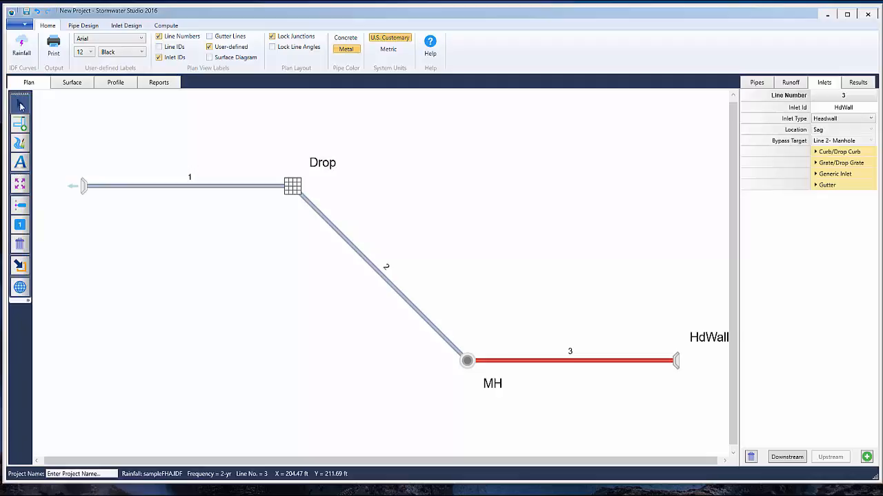
Clear the line selection and fit the whole three-line system in the plan view
click(21, 105)
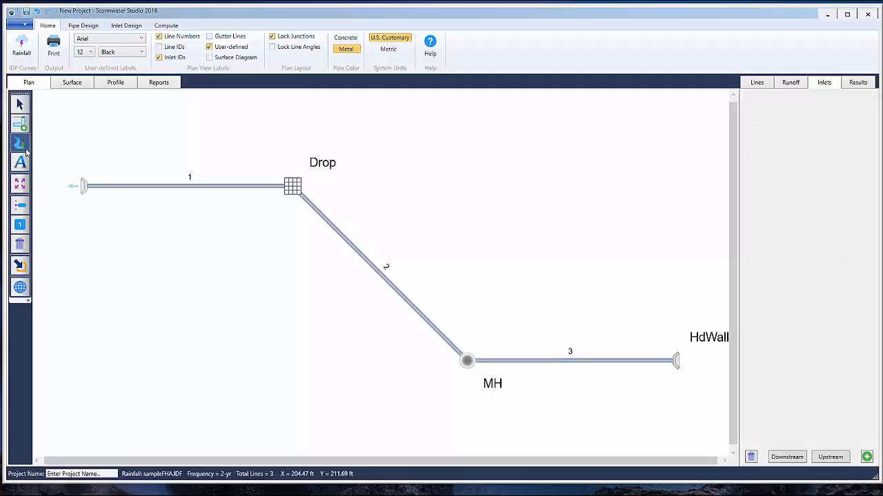
click(25, 187)
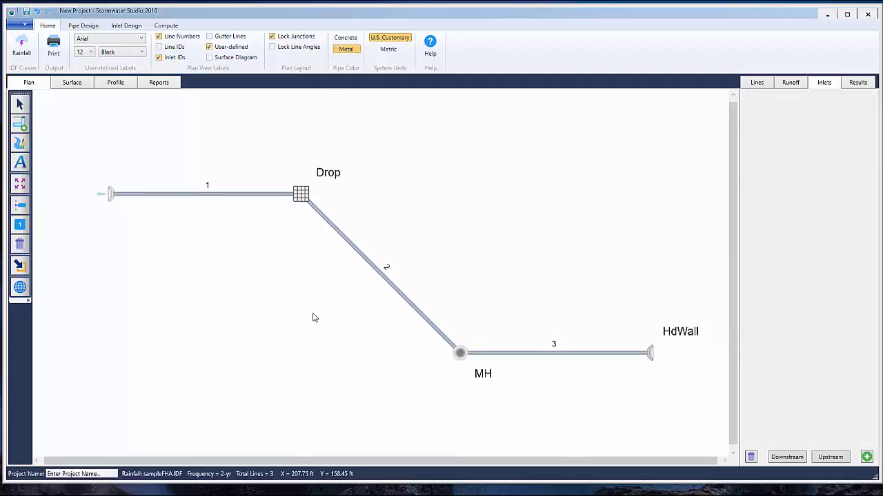
click(21, 184)
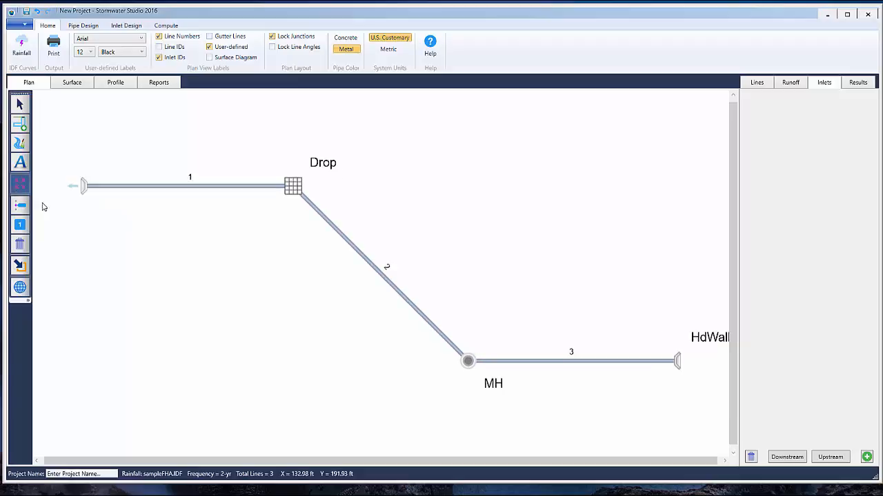
Move the HdWall, MH and Drop labels away from their structures, and return the MH and Drop labels to their default positions
drag(706, 339, 632, 301)
drag(502, 389, 425, 402)
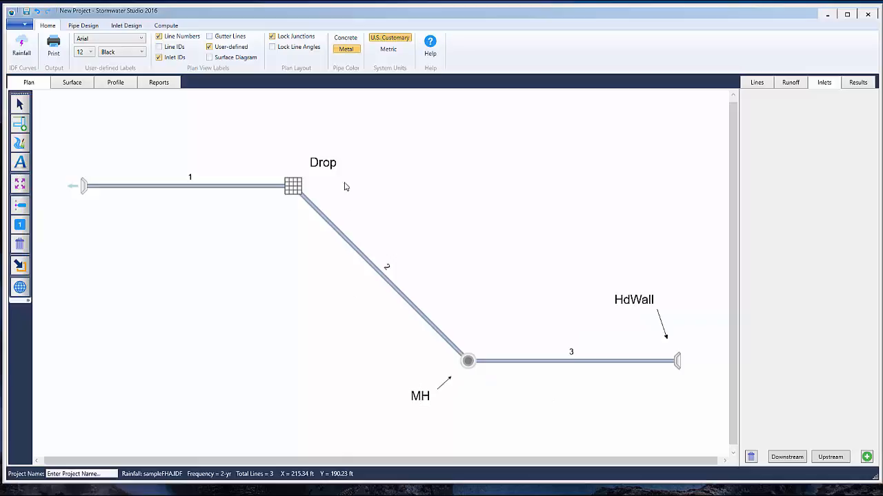
drag(331, 170, 344, 139)
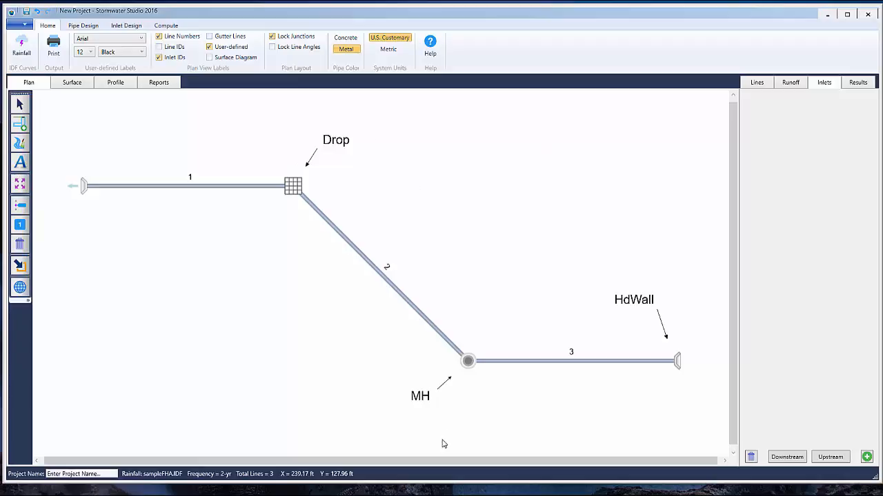
double_click(422, 399)
double_click(336, 141)
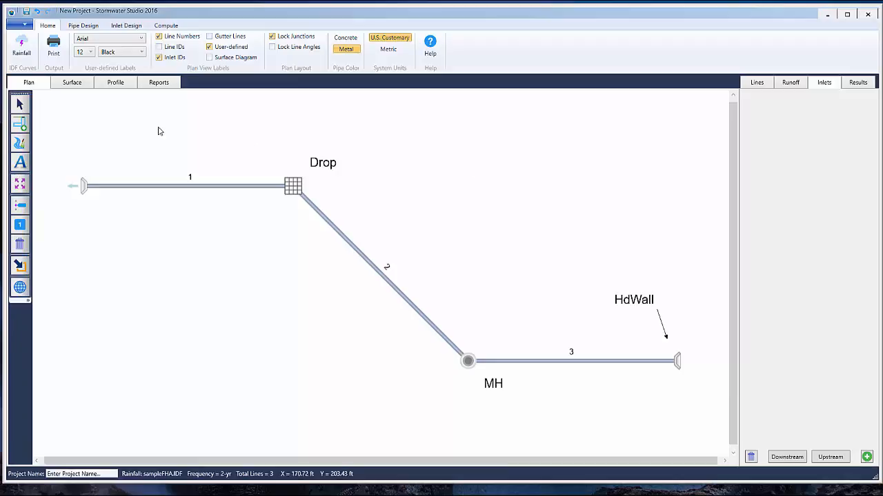
Set the return period to 10 years and run the Analysis & Design calculation
click(165, 25)
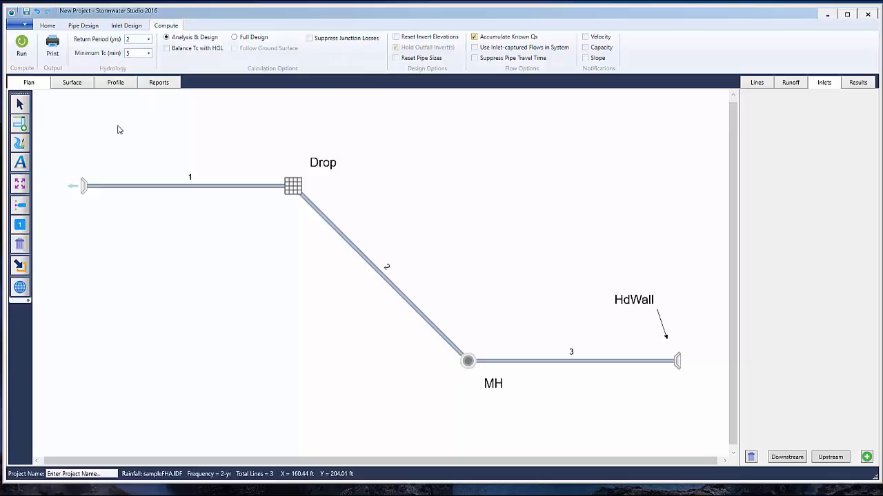
click(148, 39)
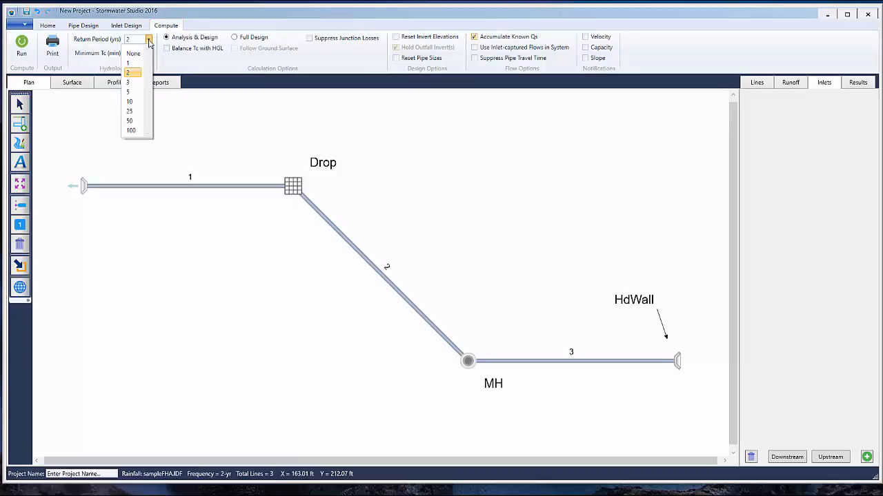
click(132, 102)
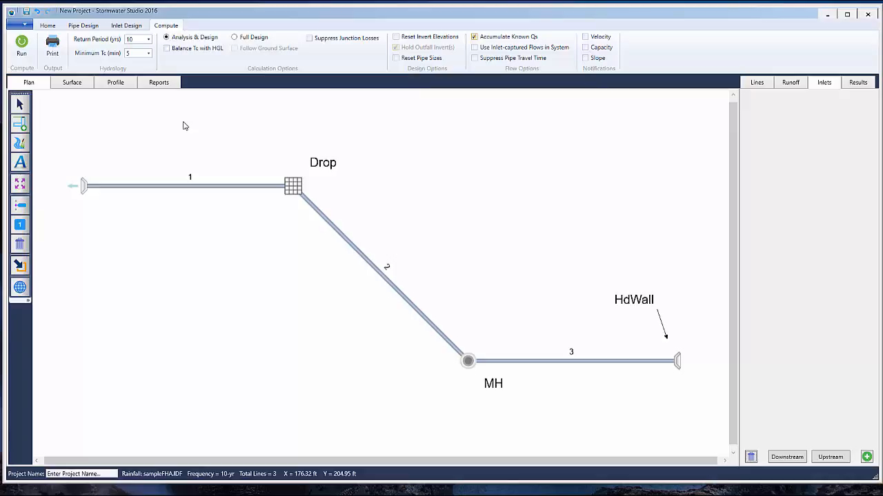
click(22, 46)
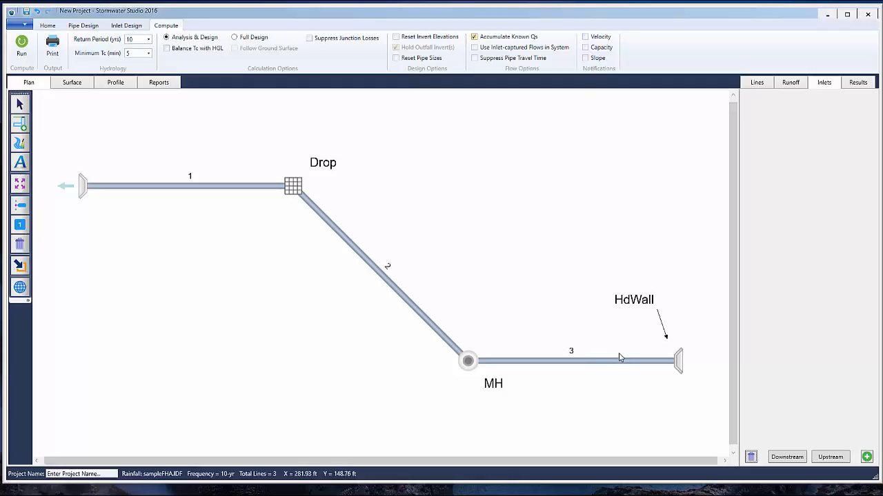
Check the headwall's data at line 3's upstream end and select all three lines in the plan view
mouse_move(619, 365)
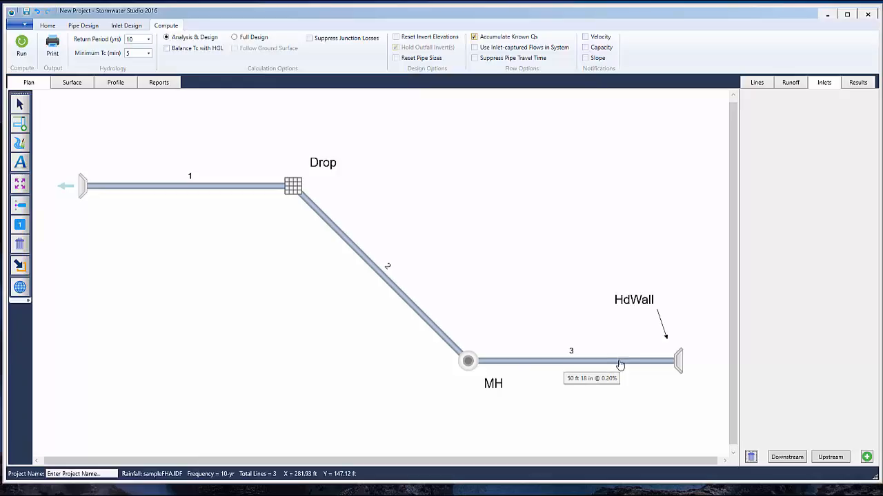
click(679, 366)
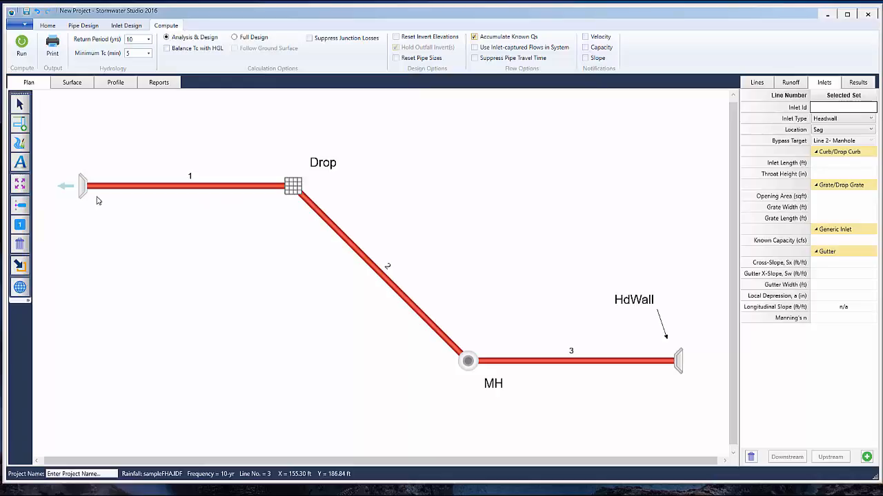
click(382, 164)
drag(259, 150, 698, 402)
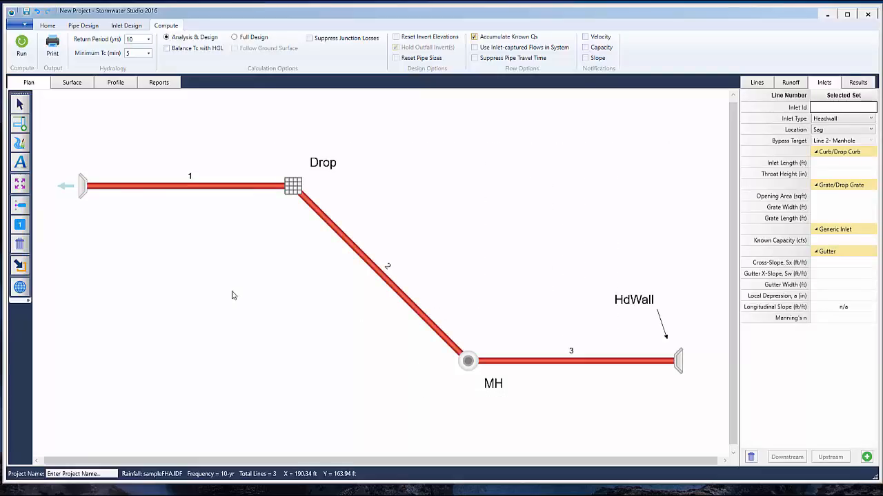
Show the profile of the three selected lines and turn on the energy grade line (EGL)
click(117, 83)
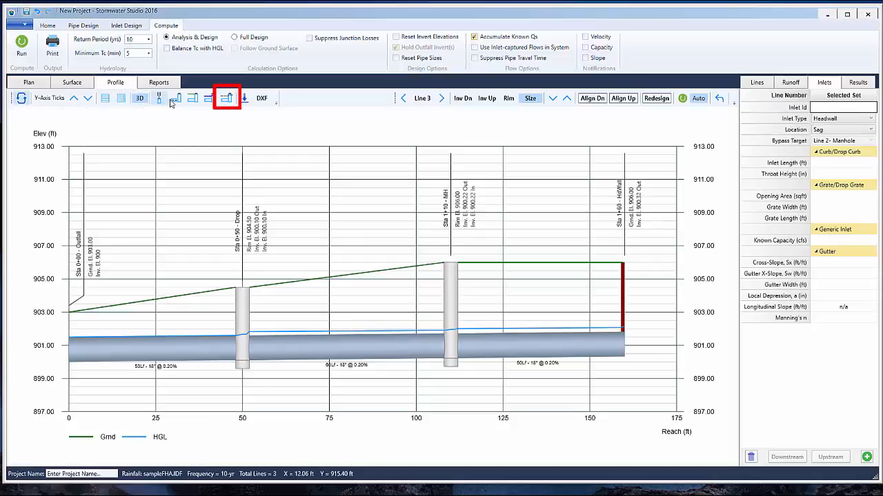
click(229, 99)
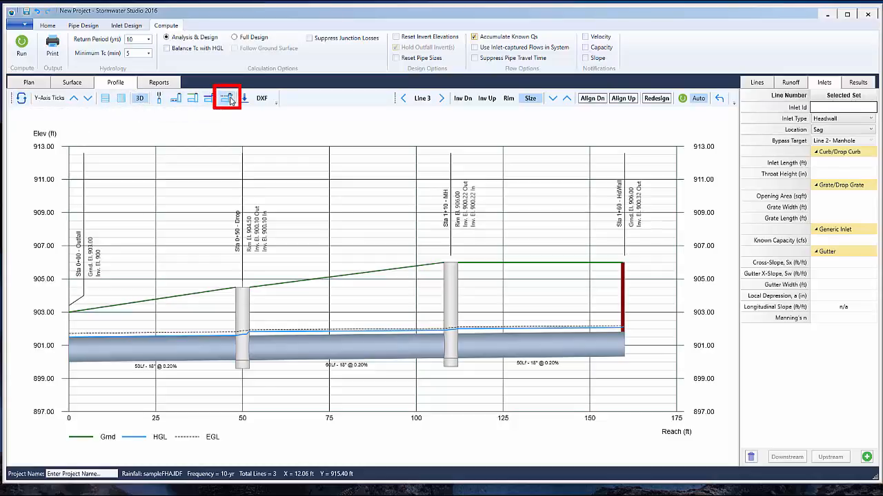
click(228, 98)
click(228, 98)
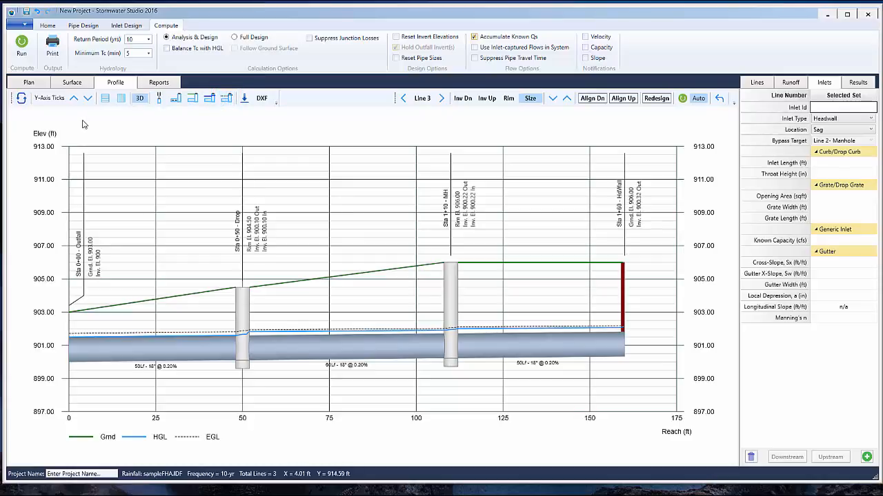
Review the surface views of the structures on lines 3, 2 and 1 in turn
click(73, 82)
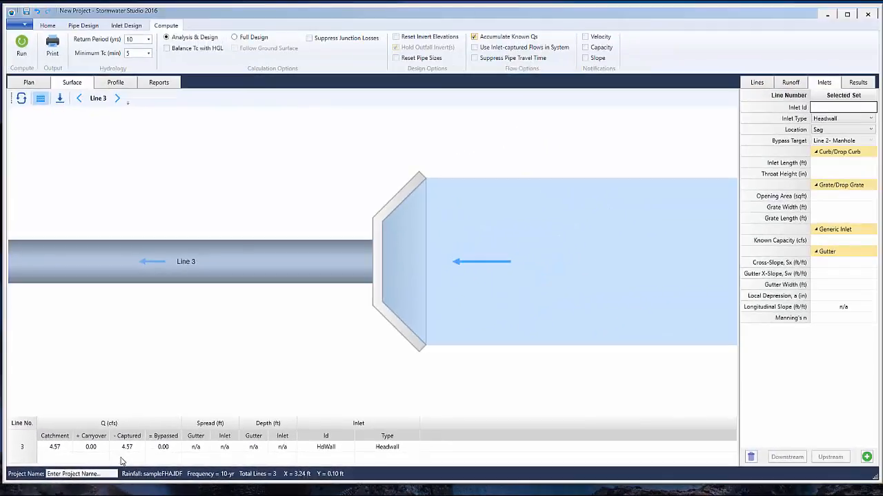
click(80, 99)
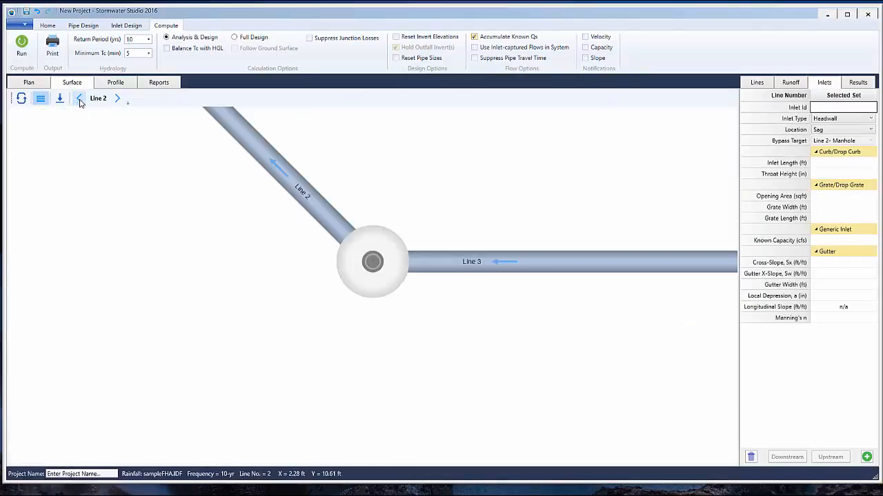
click(80, 102)
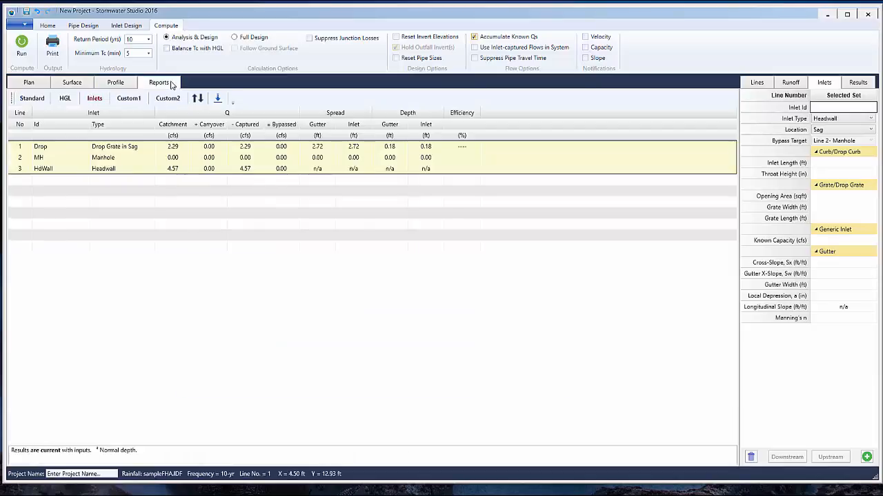
Review the inlets report, going through the rows for the drop grate, manhole and headwall
click(171, 83)
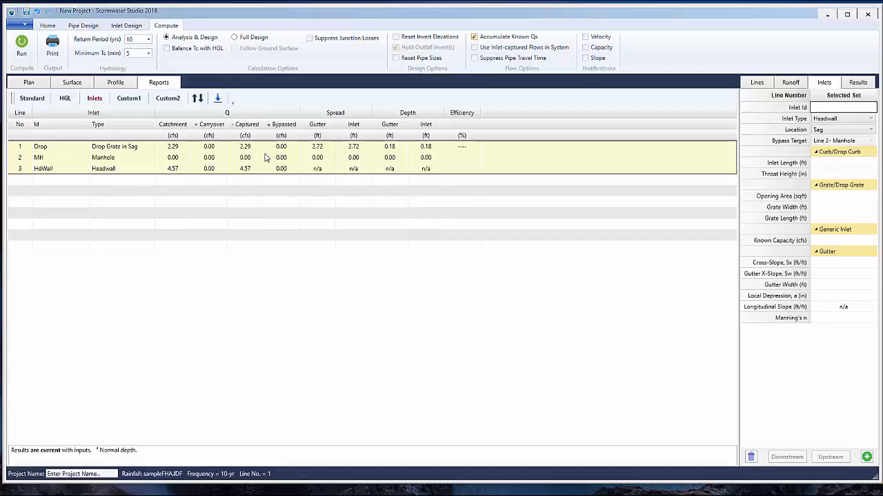
click(125, 147)
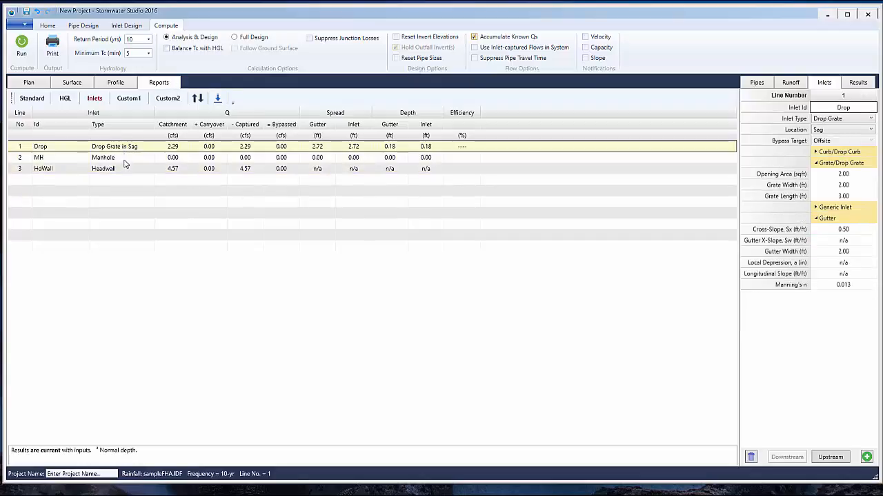
click(127, 159)
click(129, 147)
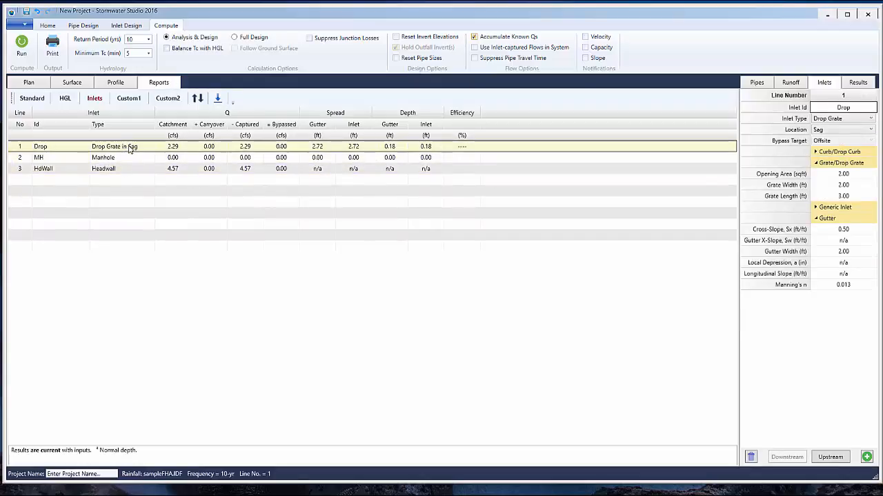
shift+click(127, 172)
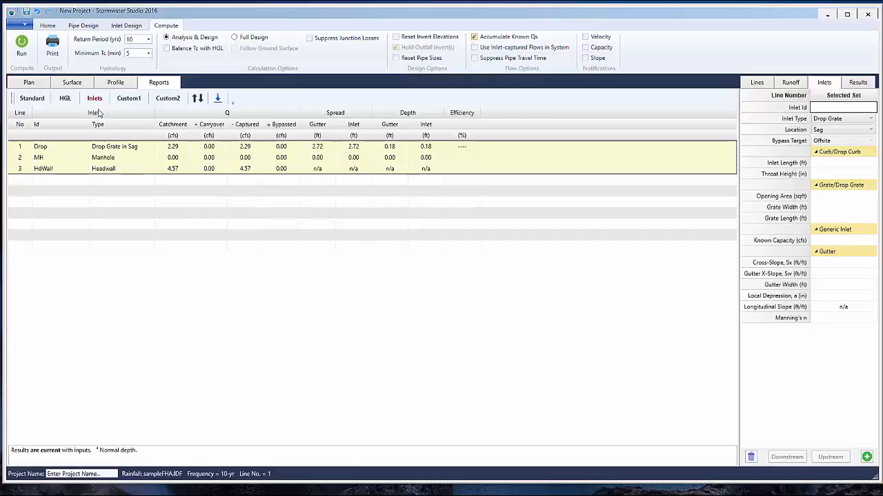
Return to the profile and run a Full Design calculation with Follow Ground Surface enabled
click(116, 83)
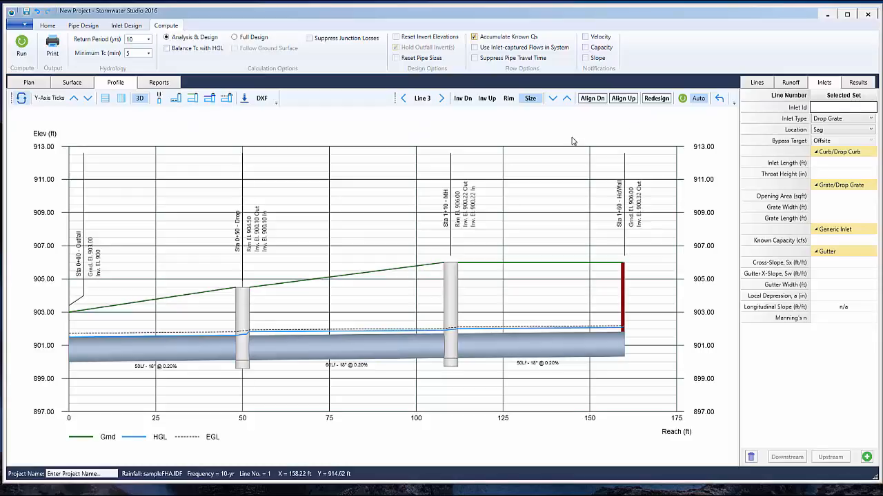
click(236, 40)
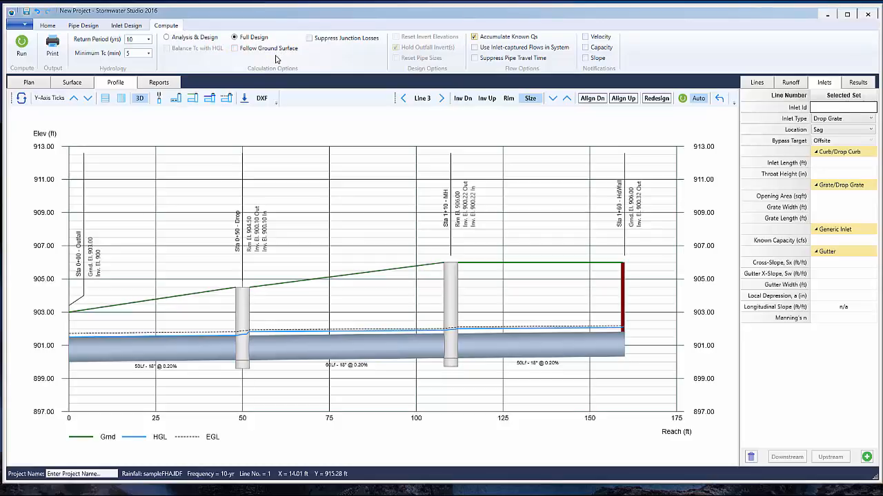
click(235, 49)
click(22, 52)
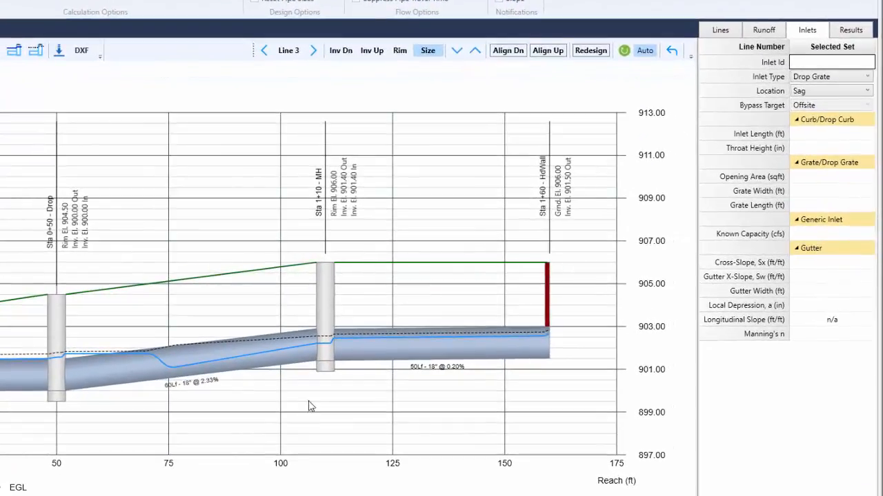
Show line 2's results and test 15 and 12 in pipe sizes for it, settling on 15 in
click(240, 356)
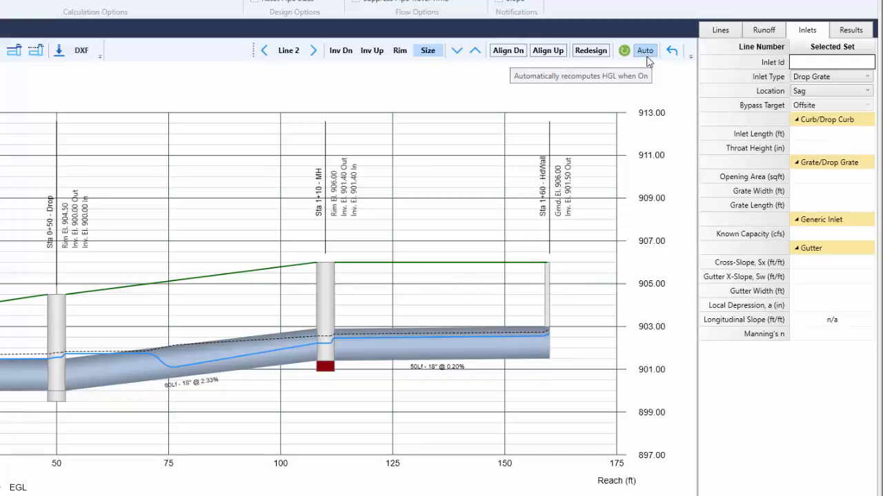
click(851, 31)
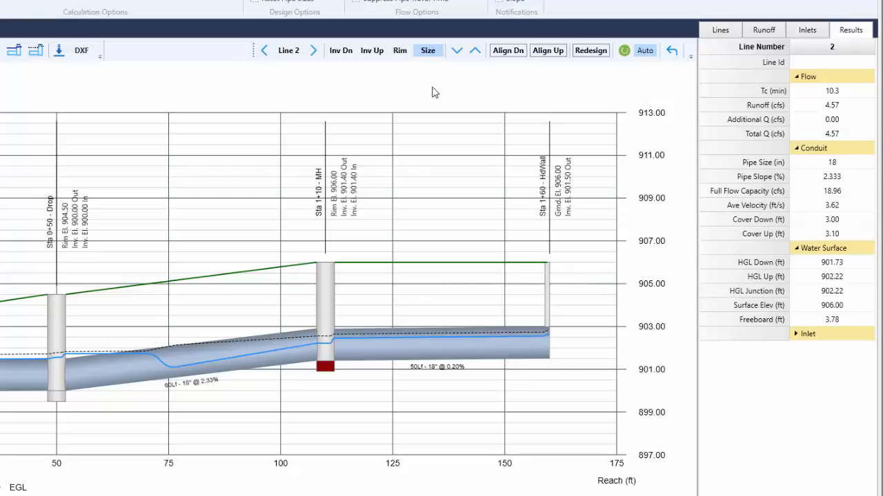
click(457, 53)
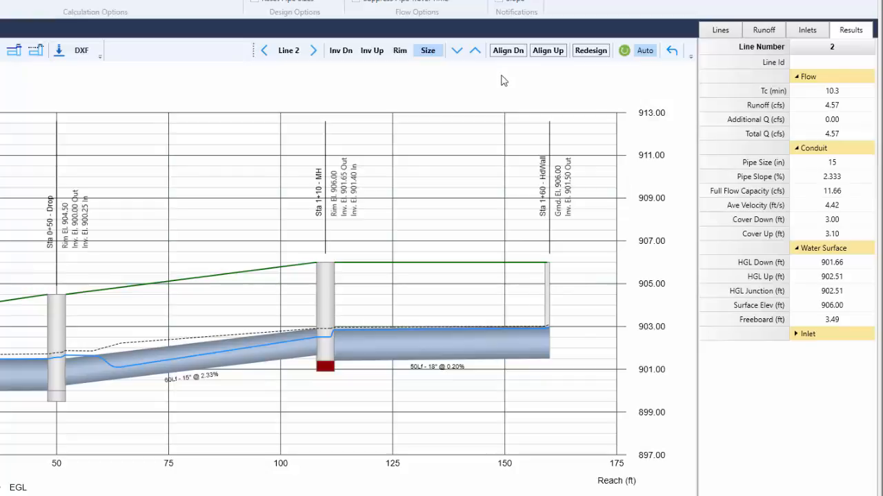
click(456, 52)
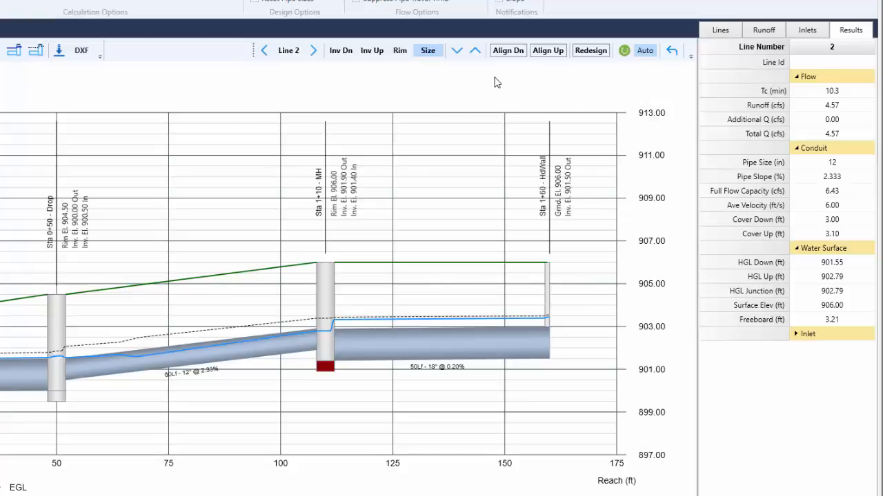
click(475, 52)
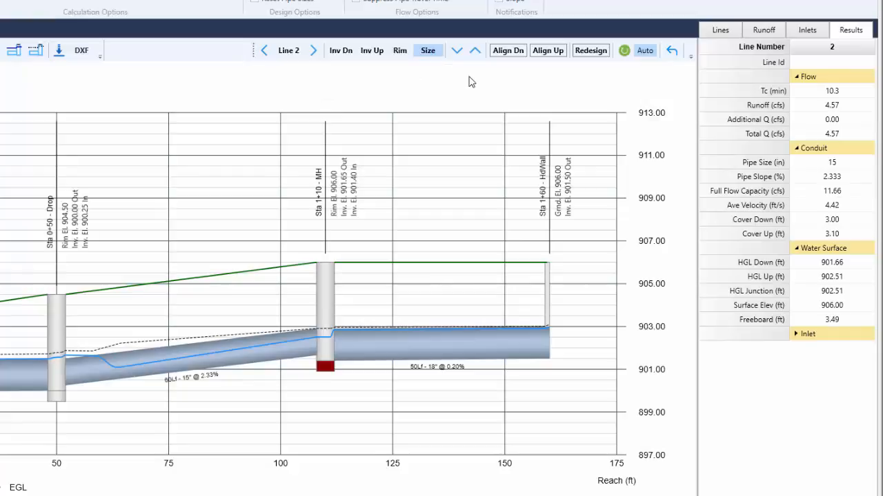
Reduce line 3's pipe size in the profile to 15 in and 12 in, and bring it back up to 15 in
click(522, 349)
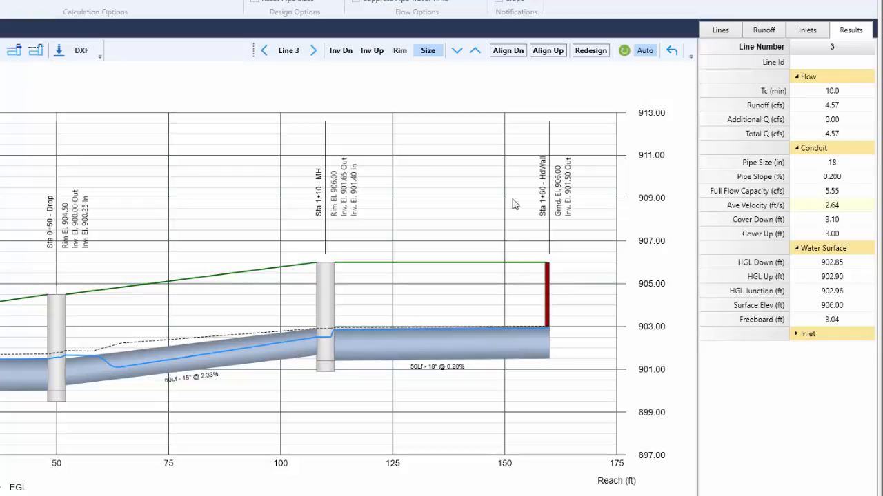
click(457, 53)
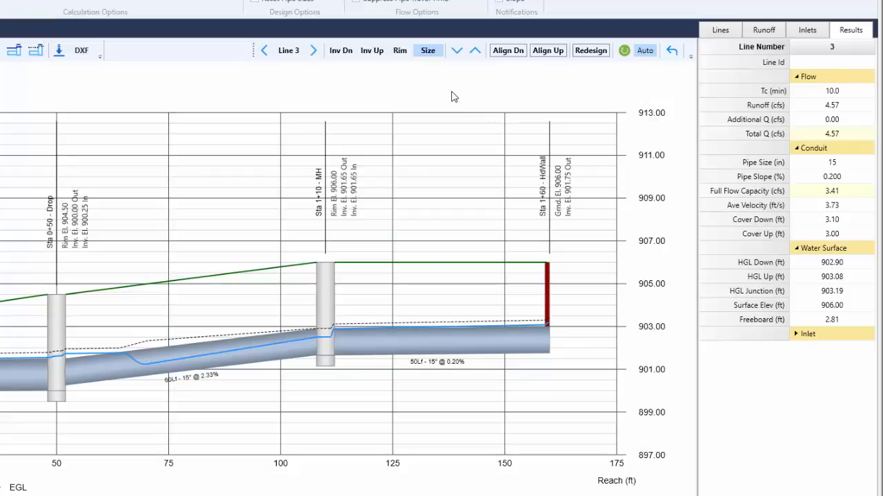
click(456, 51)
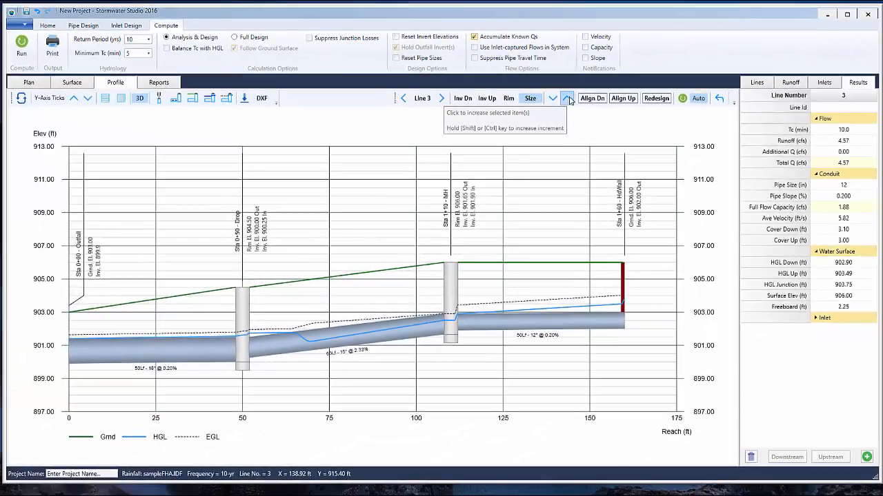
click(567, 99)
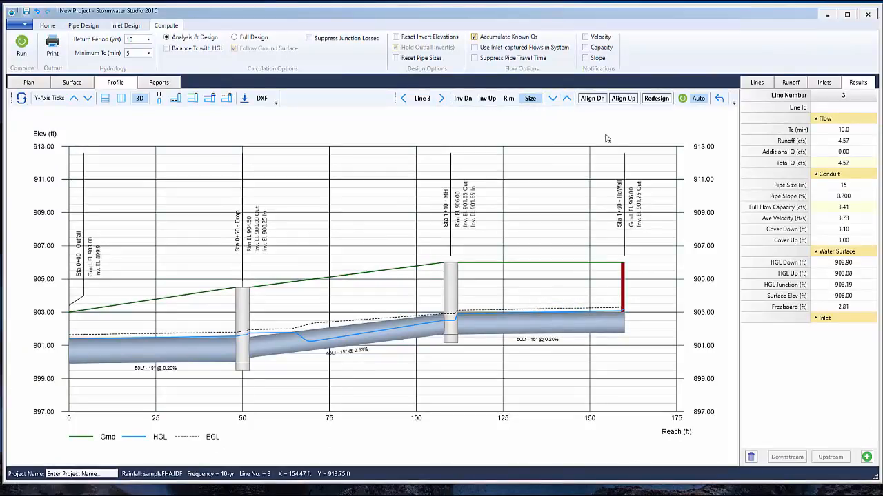